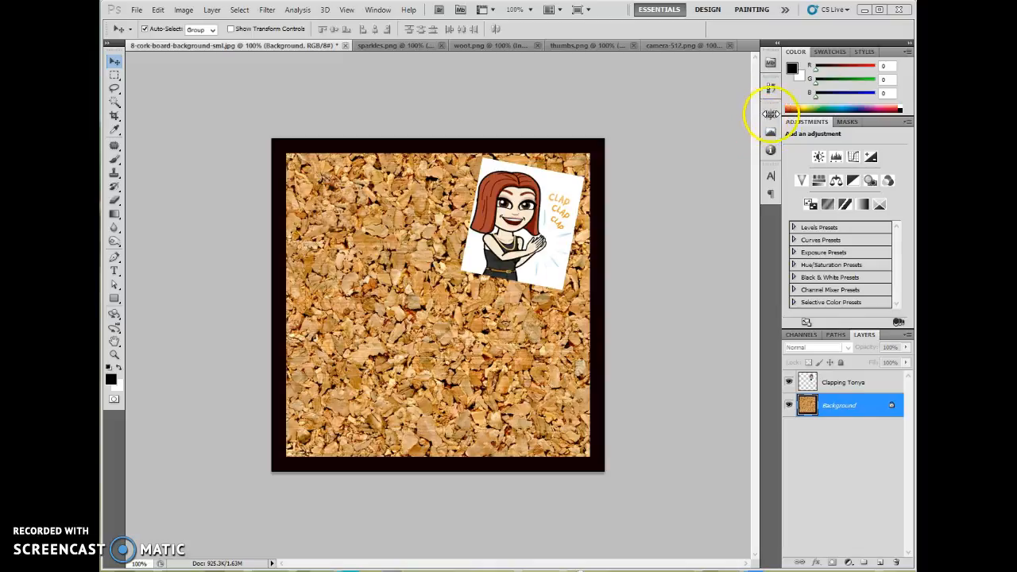
click(771, 115)
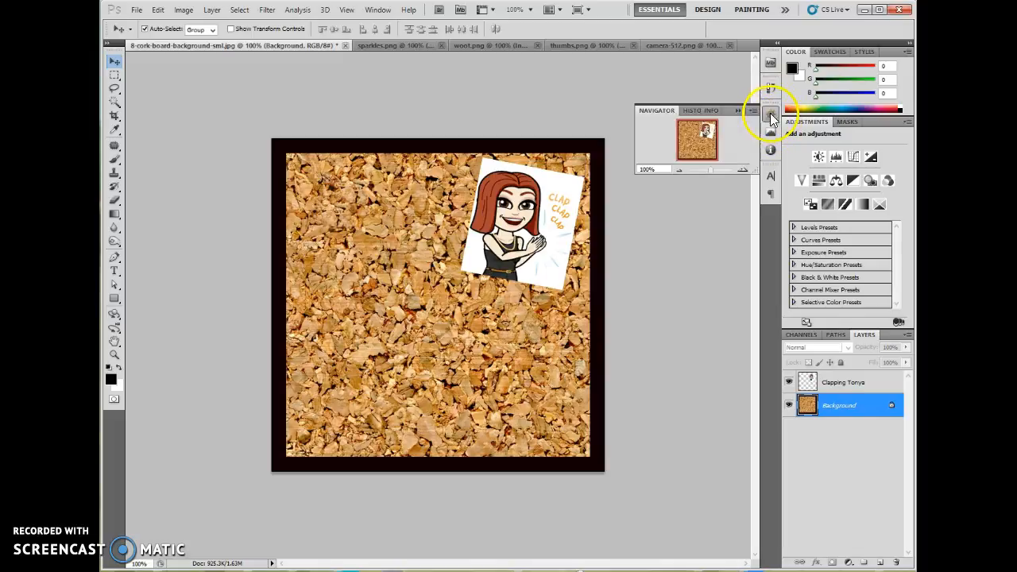
click(771, 114)
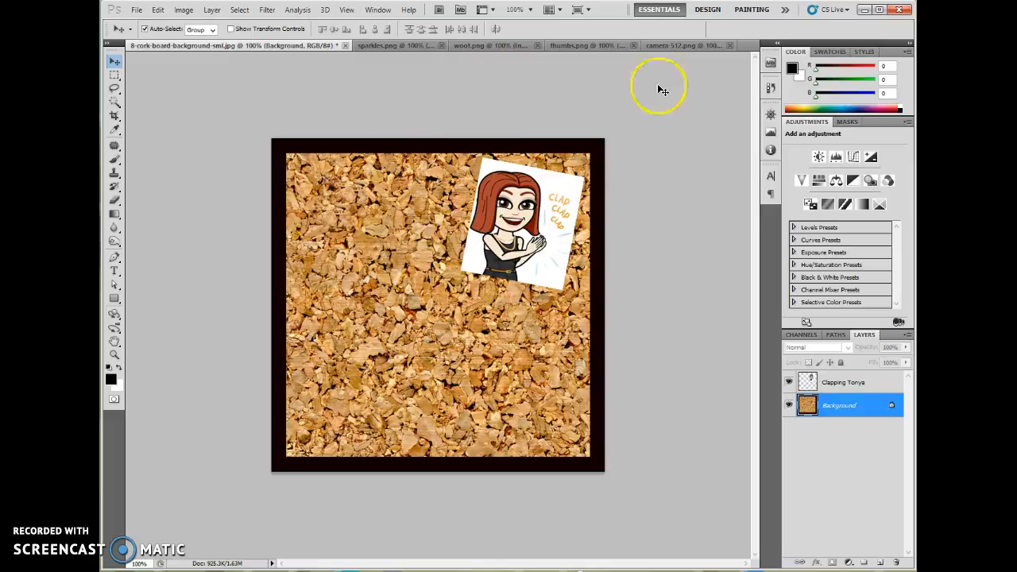
Hide the Tools panel and show it again.
click(379, 11)
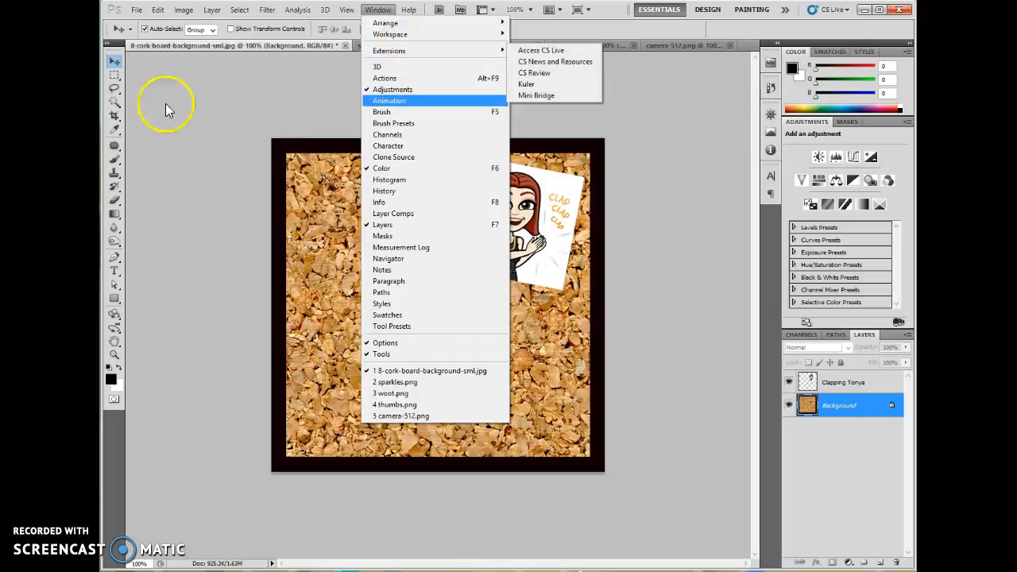
click(370, 354)
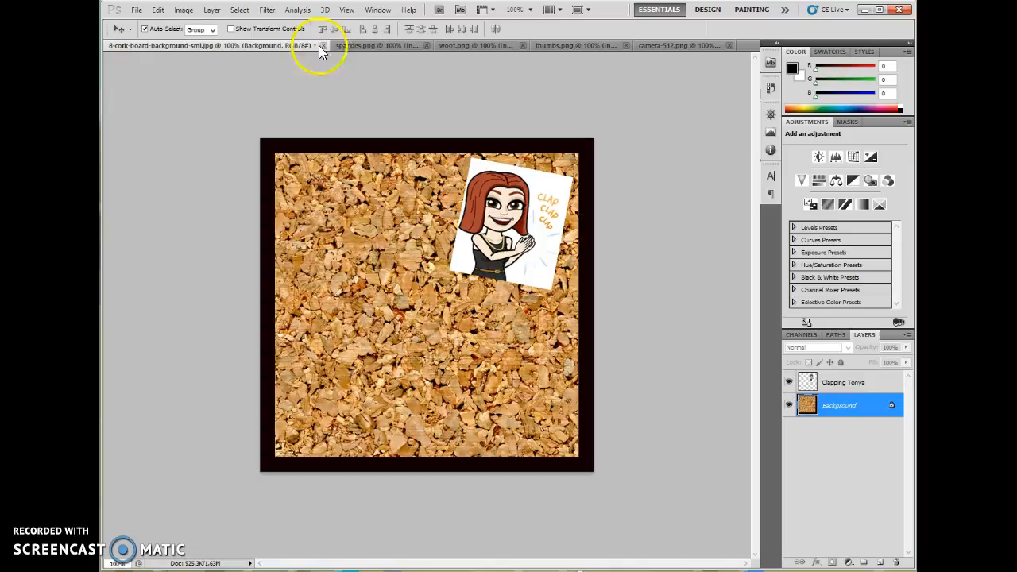
click(377, 10)
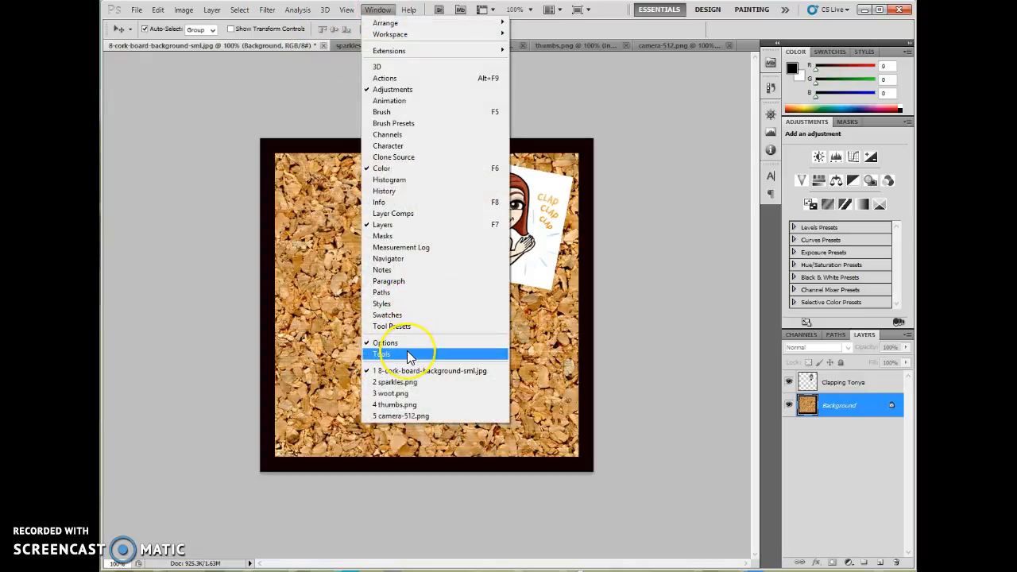
click(408, 354)
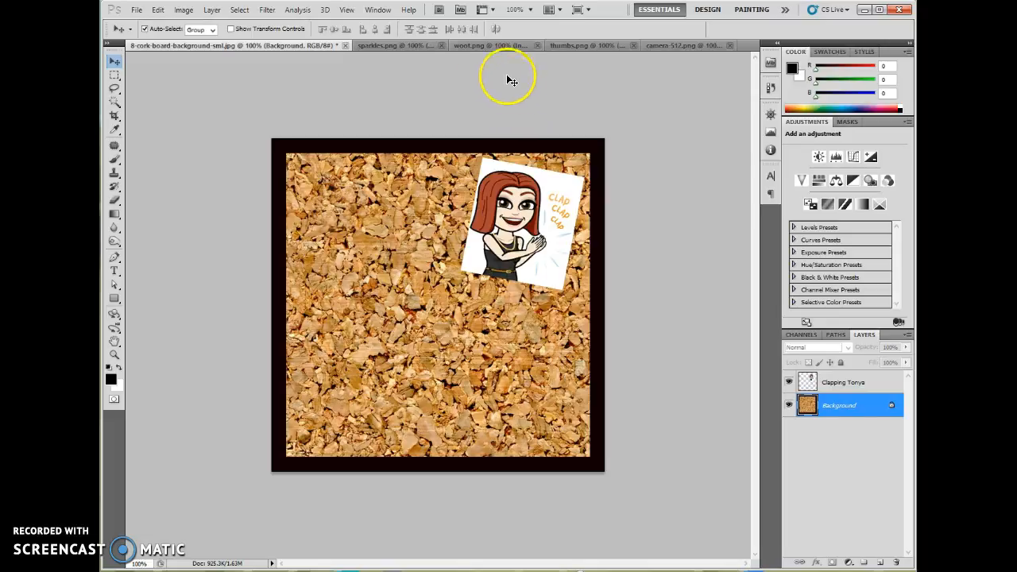
Show the History panel and enlarge it so that all recorded states of the cork board image fit.
click(377, 11)
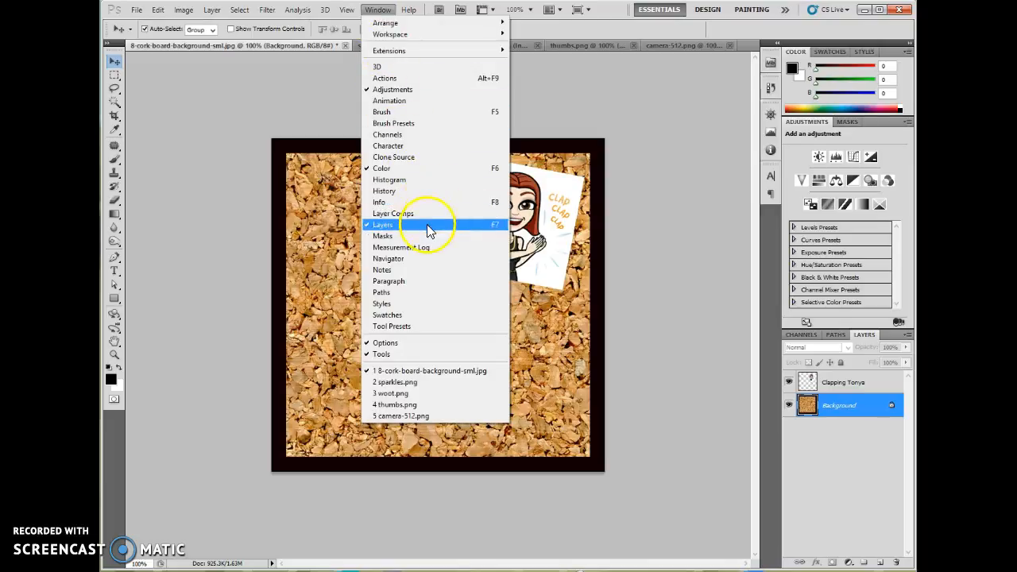
click(391, 191)
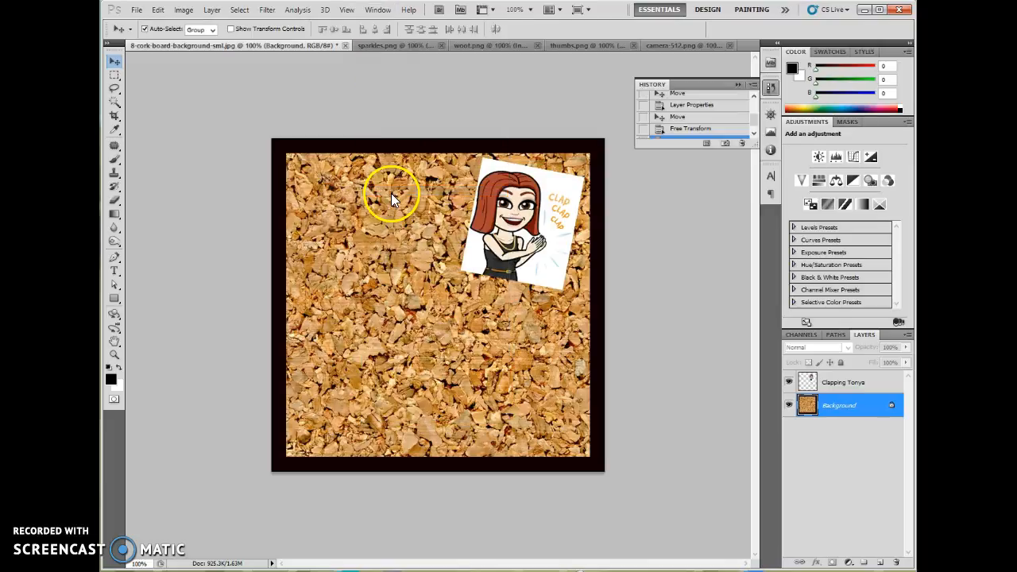
drag(727, 147, 733, 280)
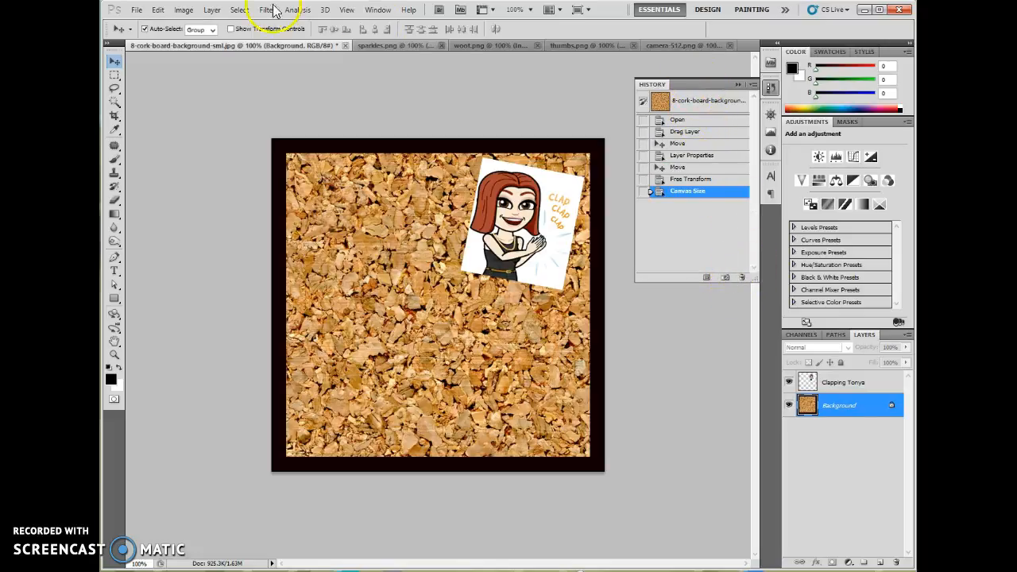
click(160, 11)
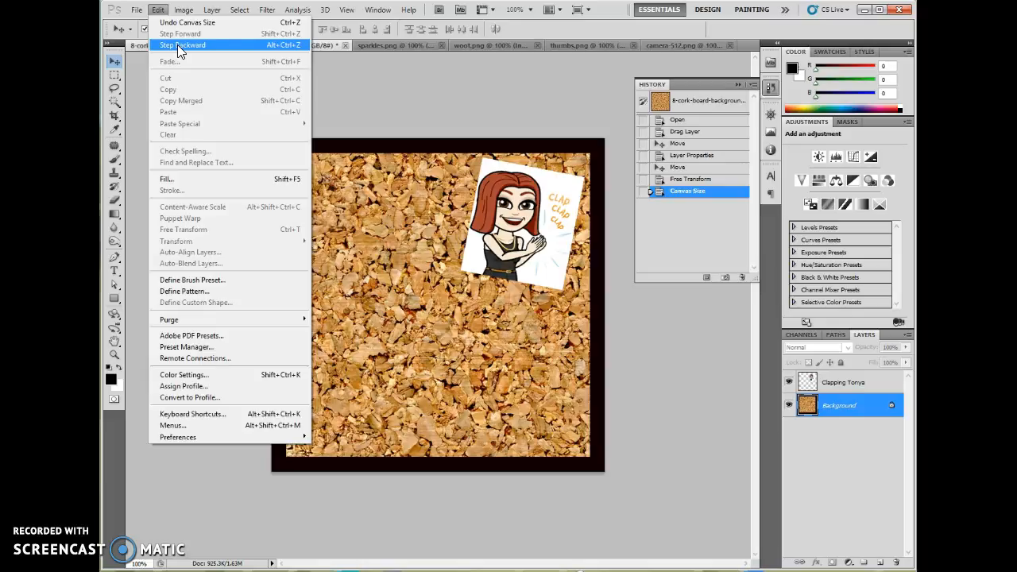
click(596, 35)
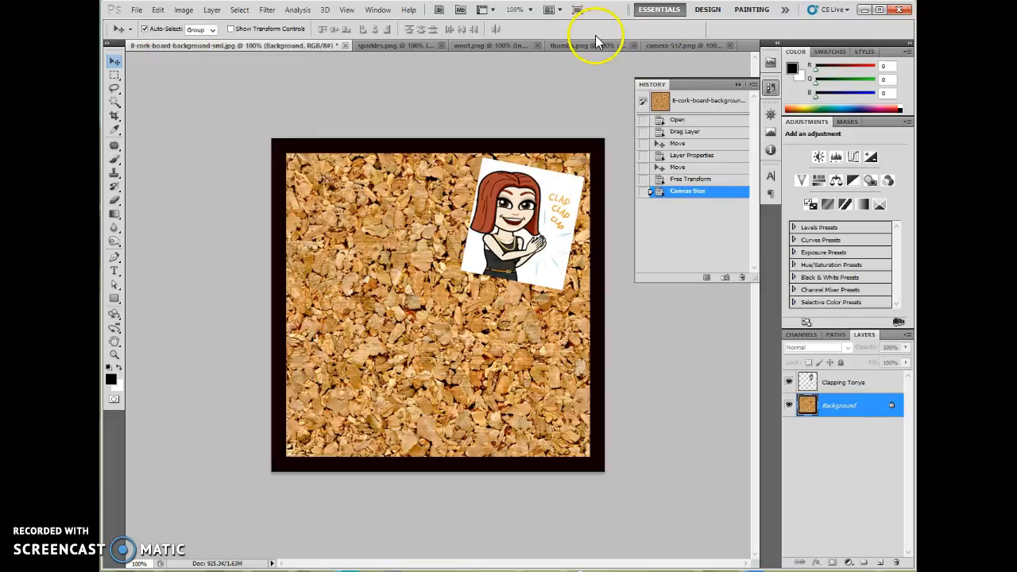
Step the cork board image back through its history, one state at a time, to the Open state.
click(686, 179)
click(682, 167)
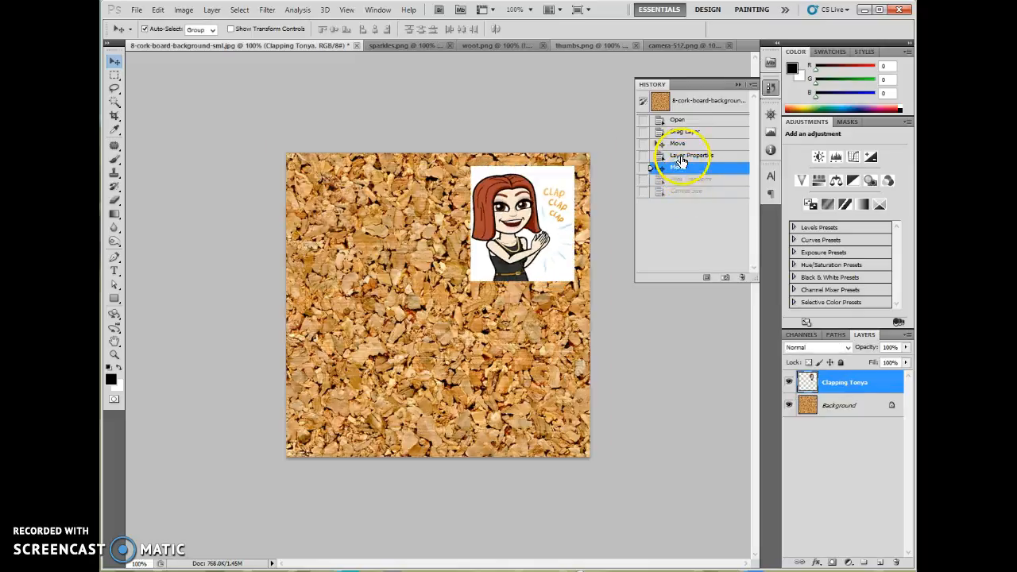
click(682, 155)
click(681, 143)
click(681, 132)
click(681, 120)
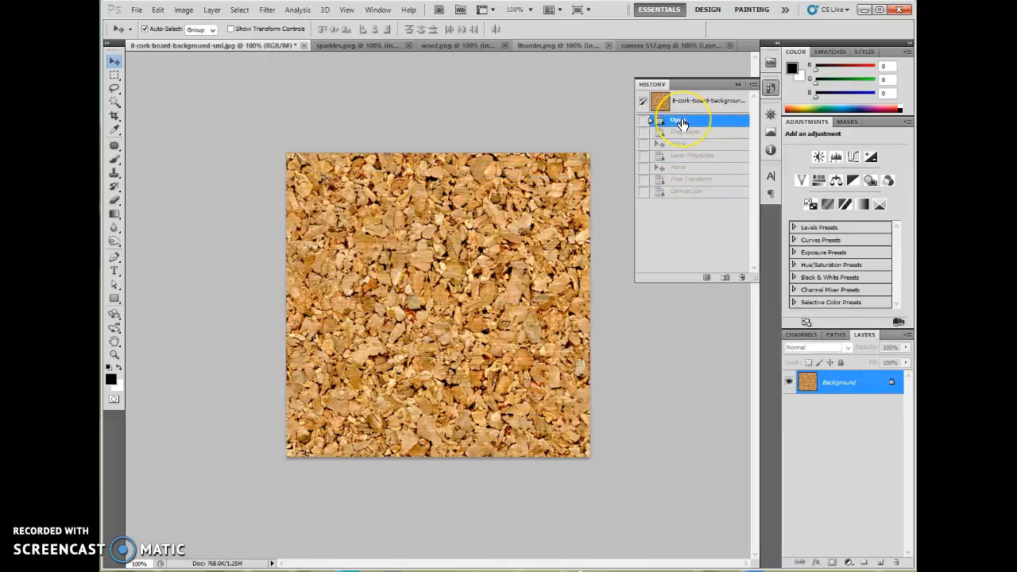
Step the cork board image forward through its history from Drag Layer to the Canvas Size state.
click(681, 132)
click(681, 143)
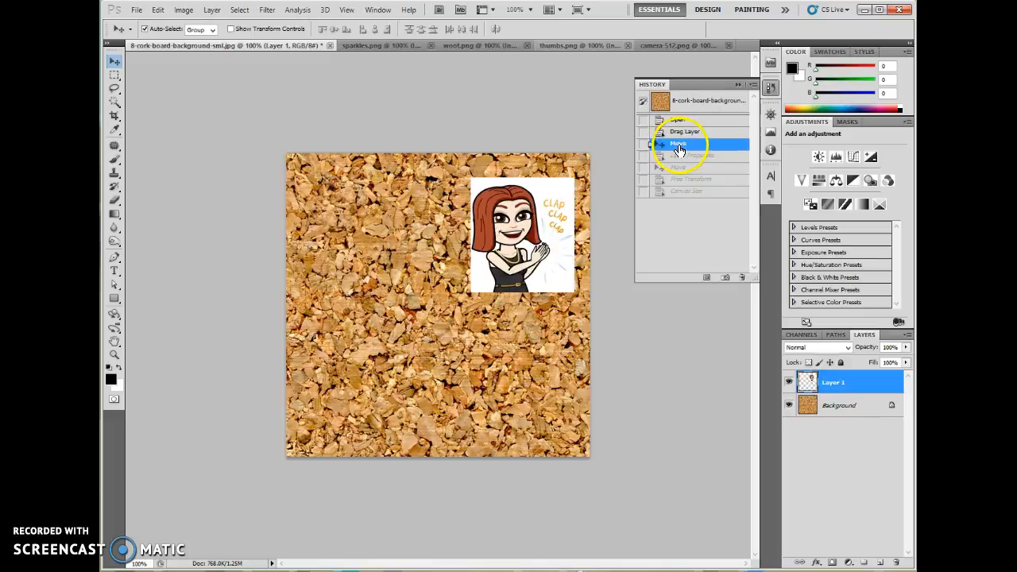
click(681, 155)
click(680, 168)
click(681, 179)
click(682, 192)
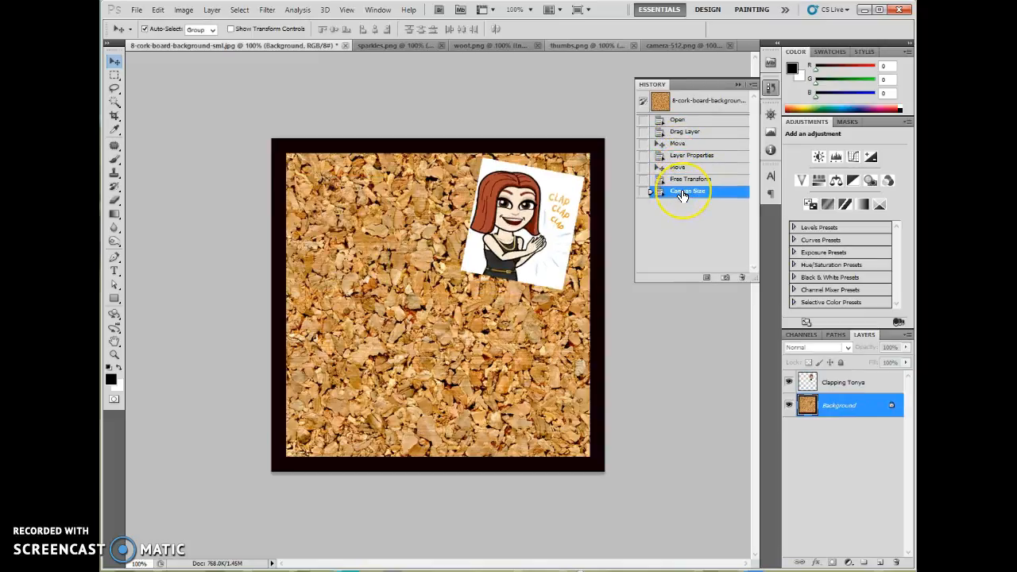
Jump twice between the Drag Layer and Canvas Size history states, ending on Canvas Size, and collapse the History panel.
click(681, 133)
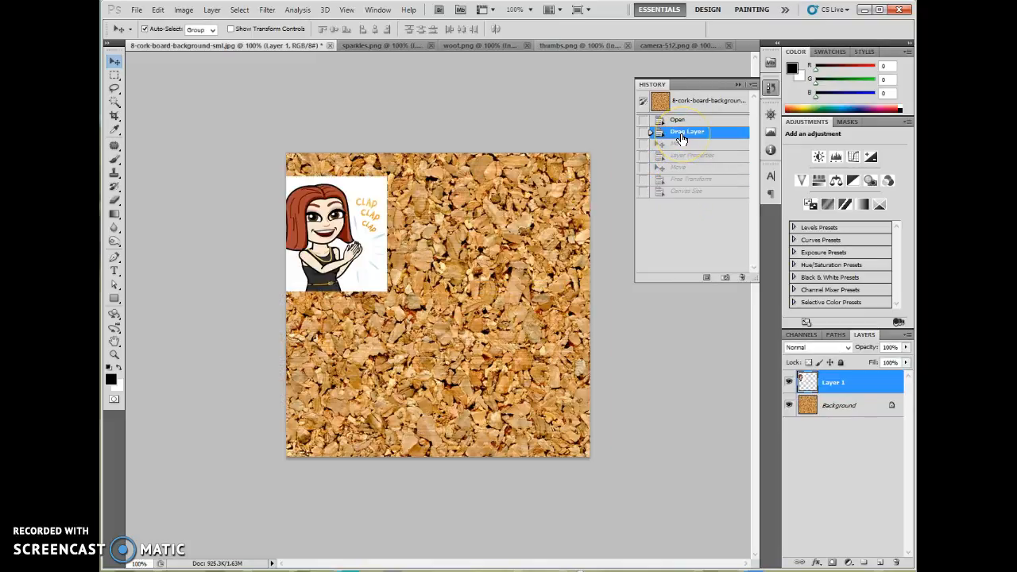
click(686, 192)
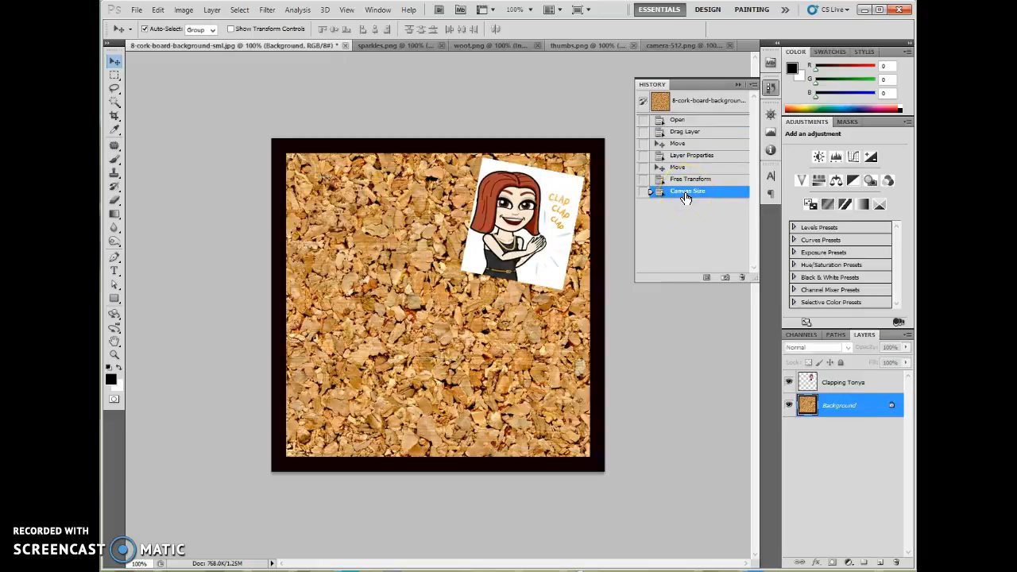
click(684, 132)
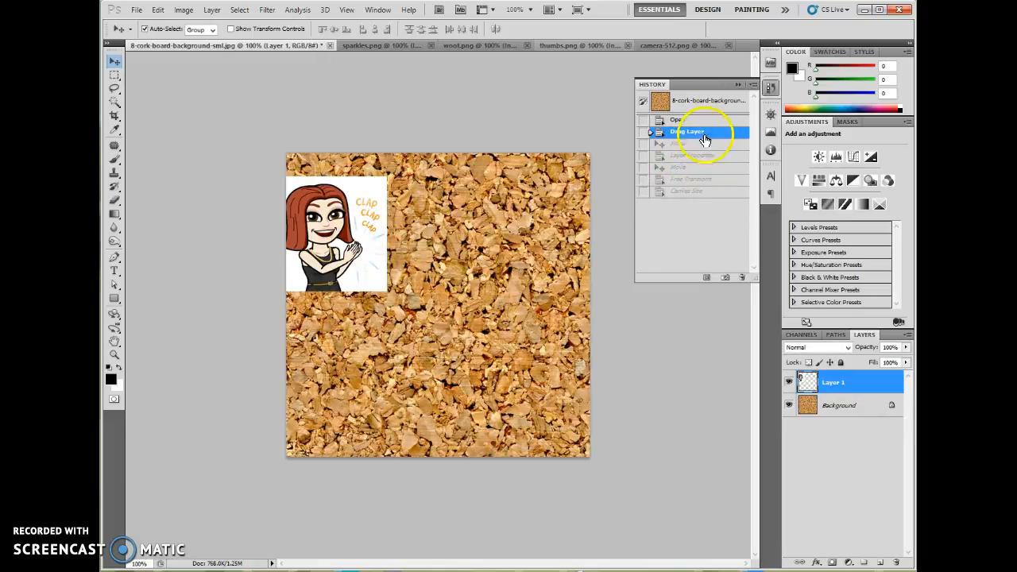
click(689, 196)
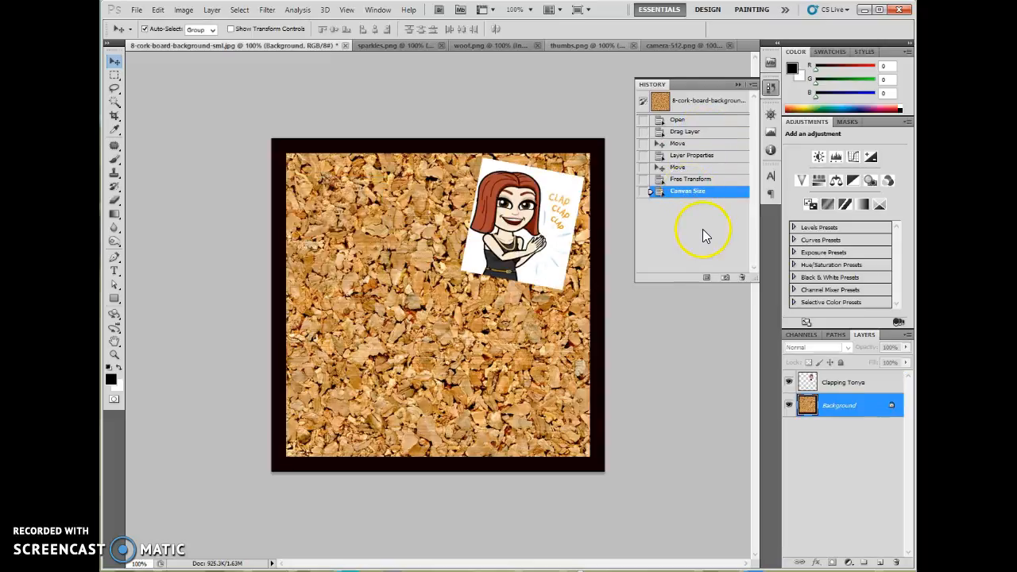
click(737, 83)
Use the Navigator to enlarge the cork board view to about 246% and centre it on the clapping picture.
click(771, 115)
click(707, 169)
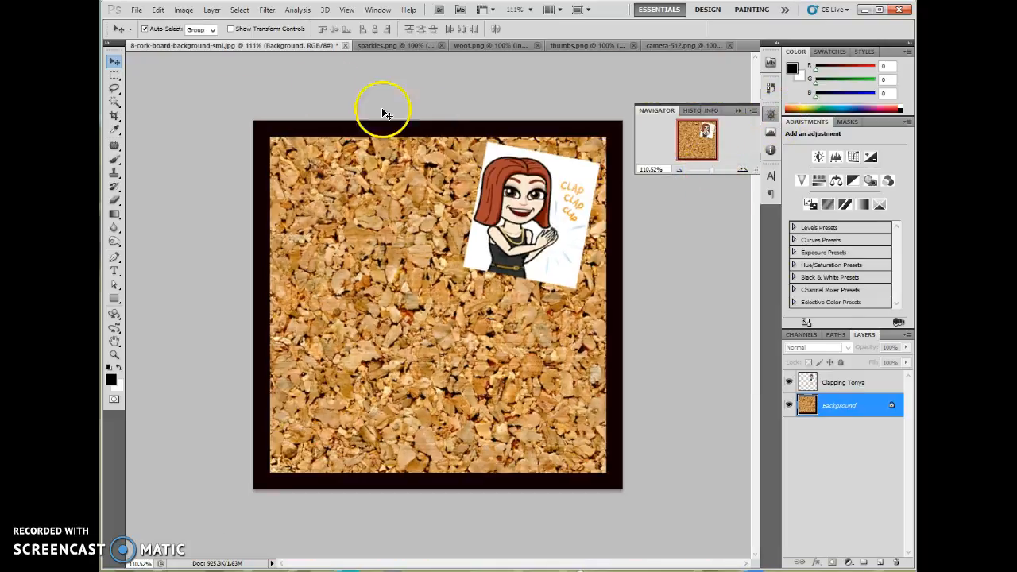
click(714, 171)
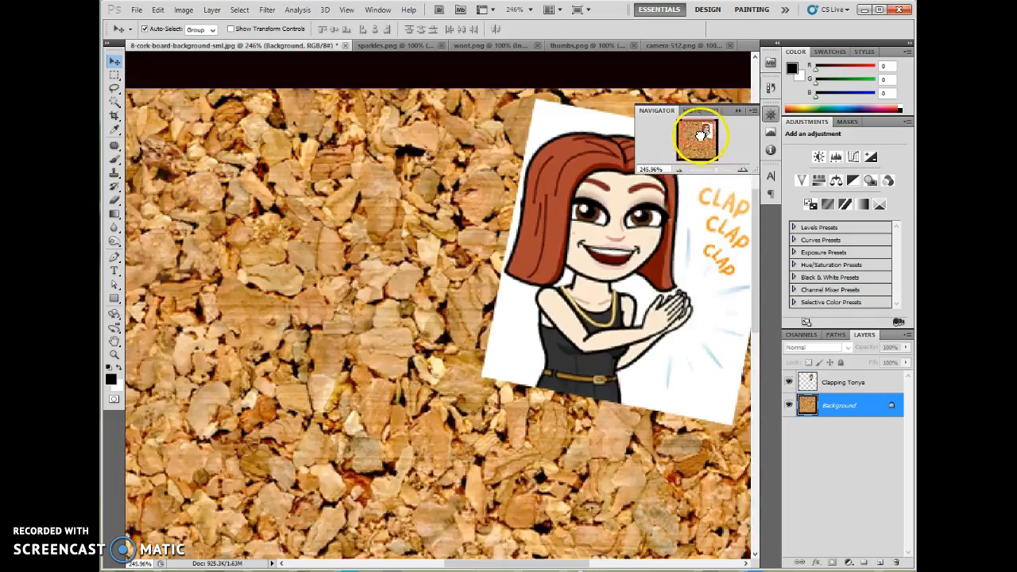
mouse_move(701, 137)
mouse_down()
mouse_move(718, 140)
mouse_move(704, 141)
mouse_up()
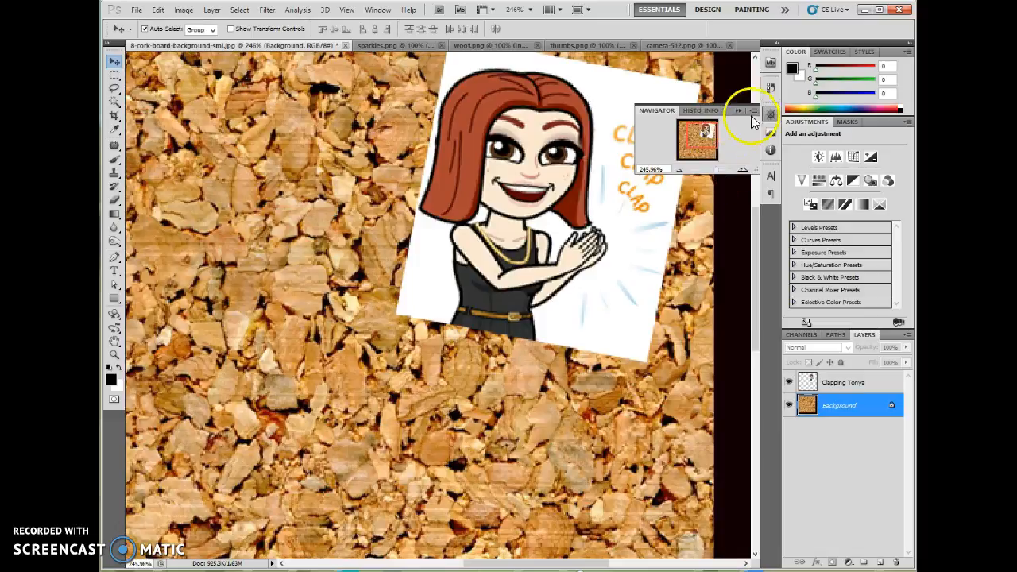
click(772, 116)
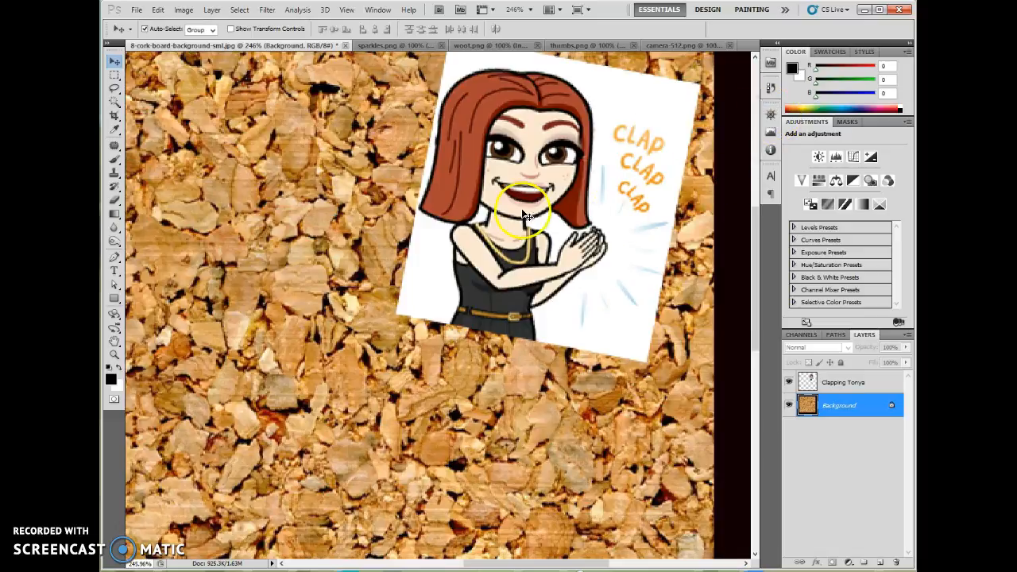
Pan around the enlarged clapping picture with the Hand tool and return the view to 100% with the Navigator.
drag(525, 209, 627, 253)
drag(628, 257, 638, 186)
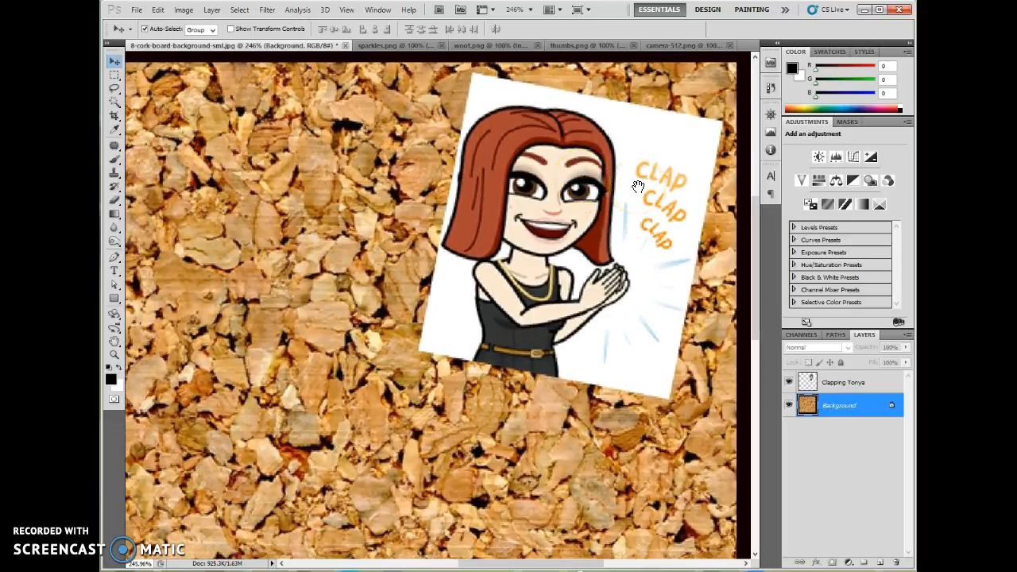
click(770, 115)
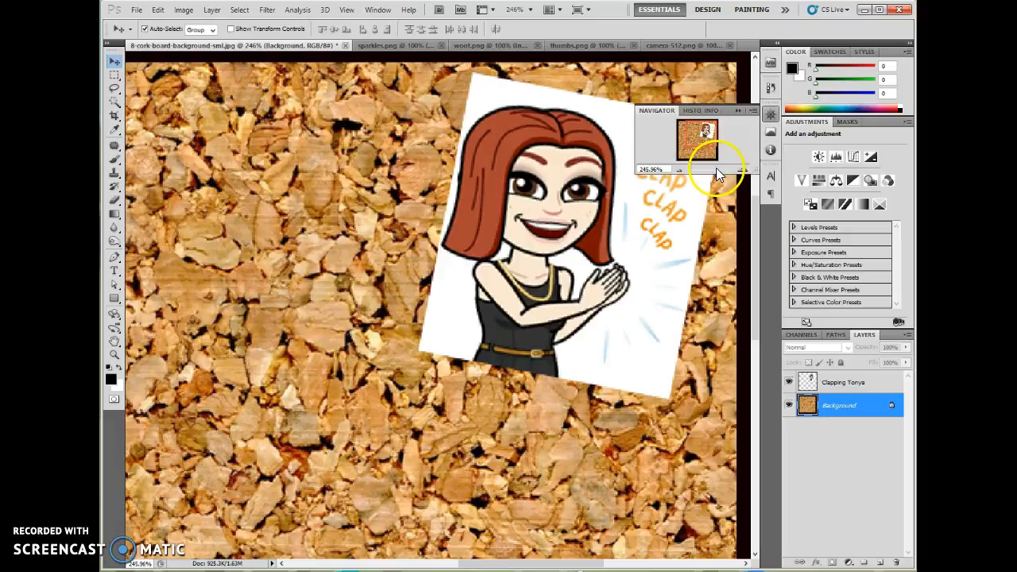
drag(716, 169, 712, 169)
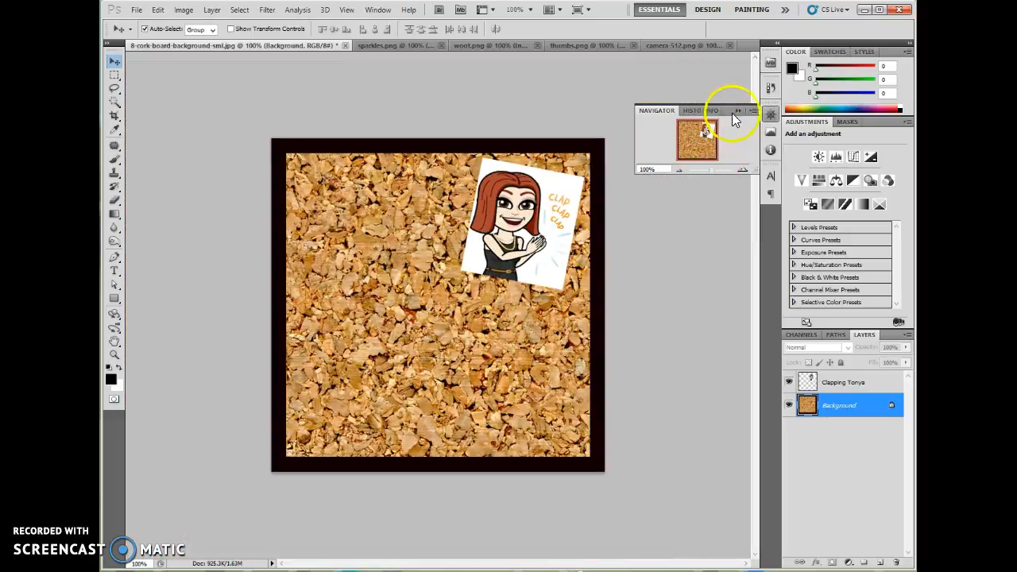
click(771, 119)
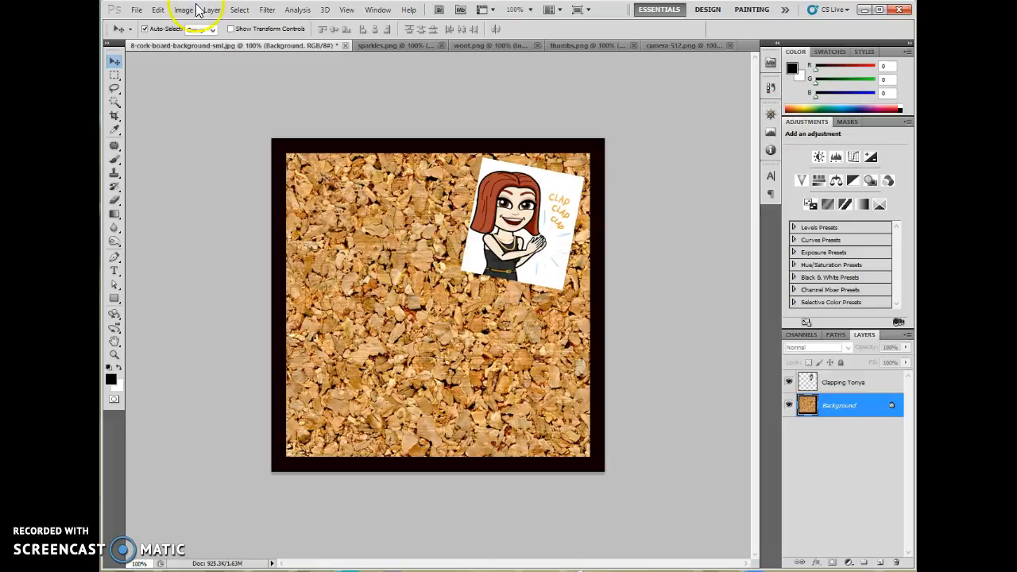
Straighten the woot.png image along a Ruler line about 227 pixels long, drawn beneath the WOOT! lettering at about 20 degrees.
click(405, 47)
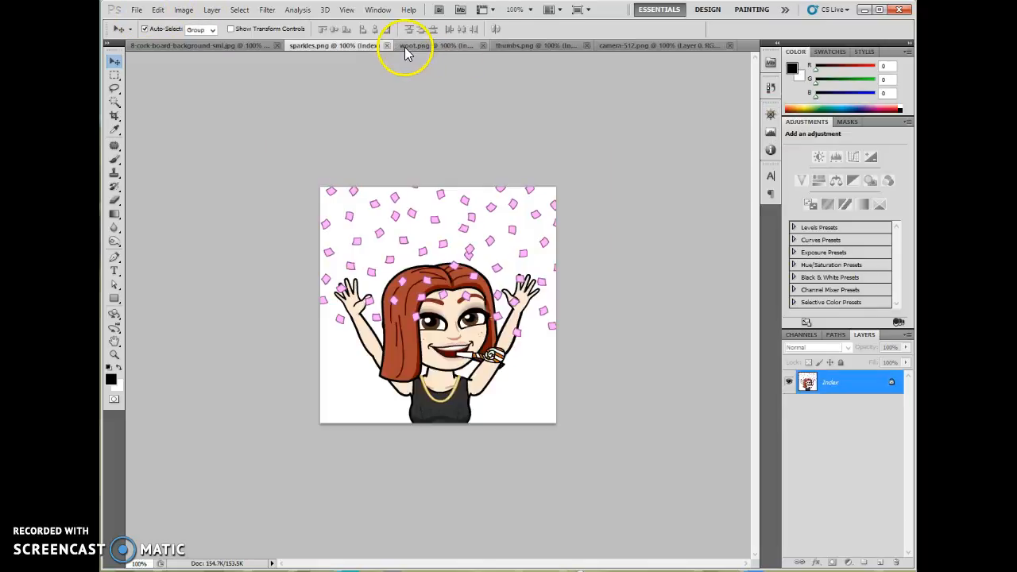
click(480, 47)
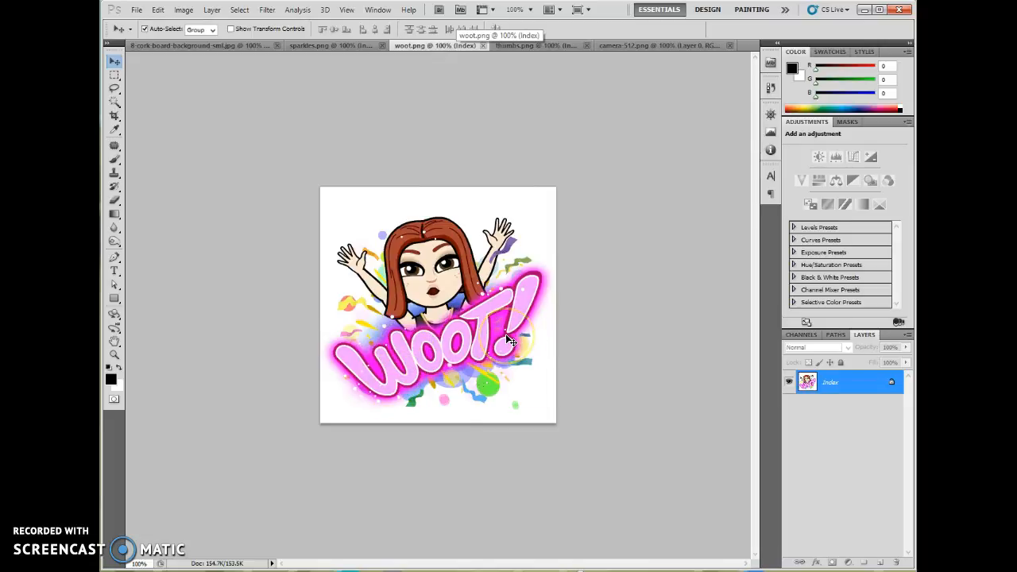
click(114, 131)
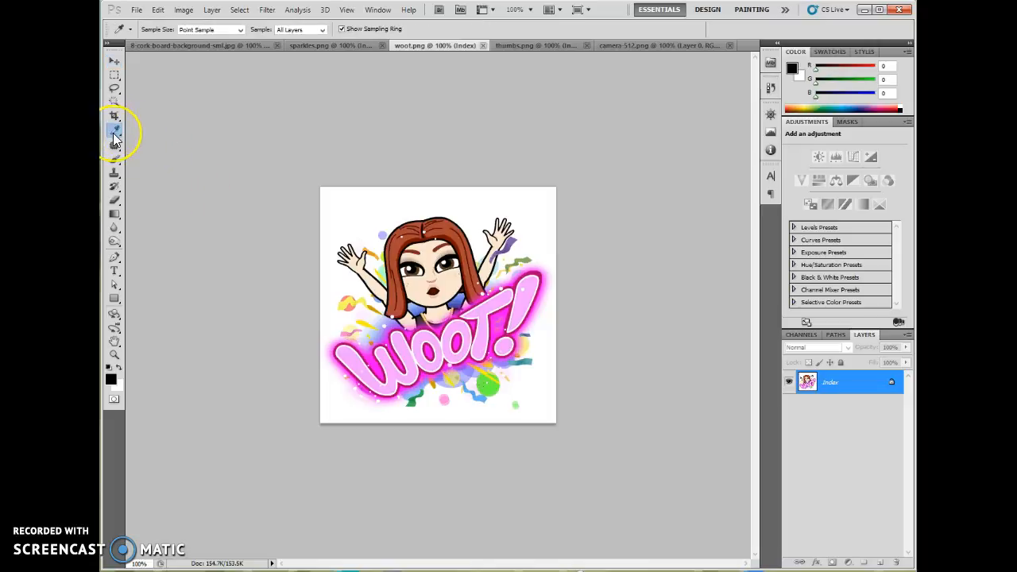
right_click(115, 134)
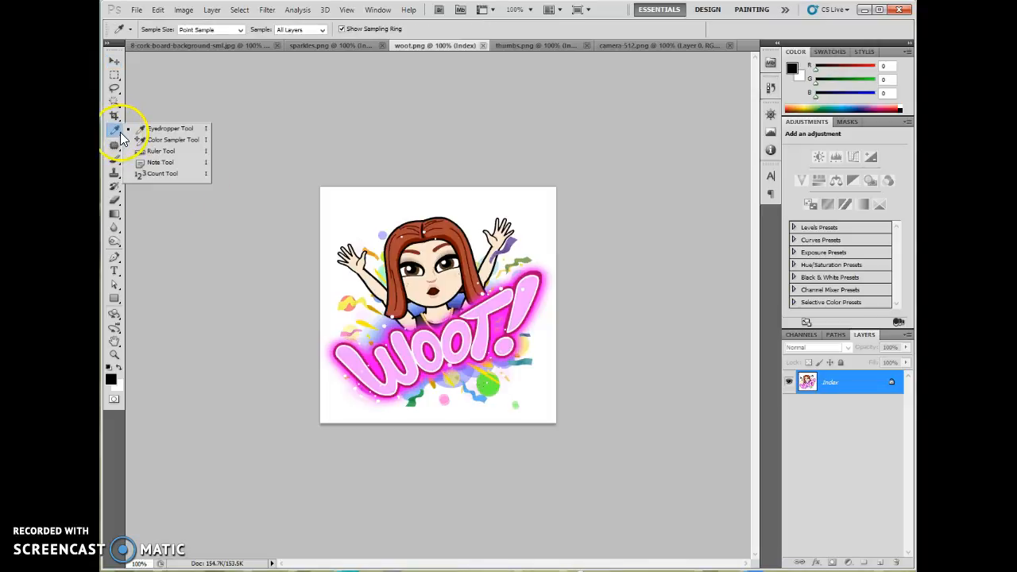
click(156, 151)
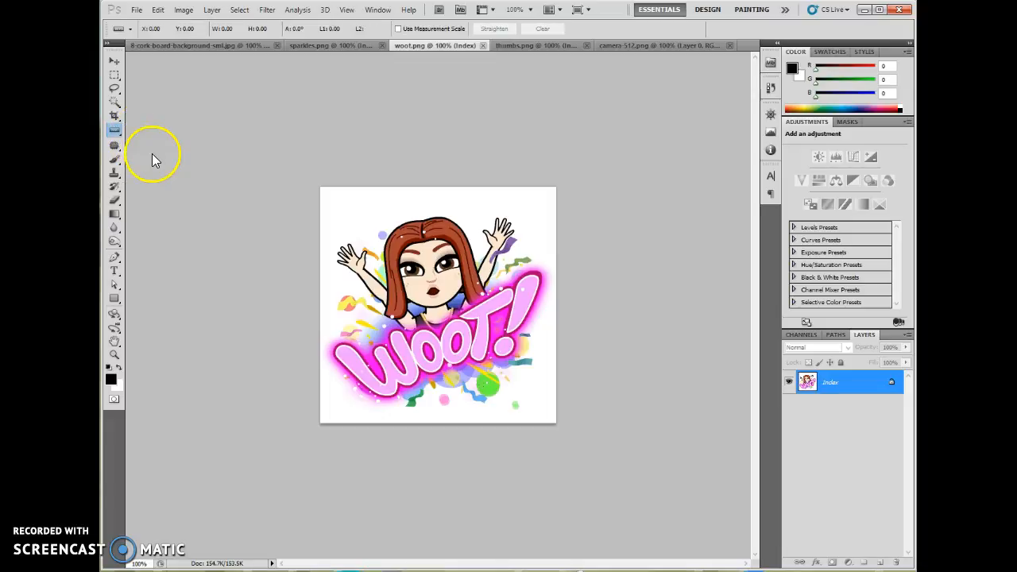
drag(383, 403, 422, 392)
drag(510, 360, 513, 358)
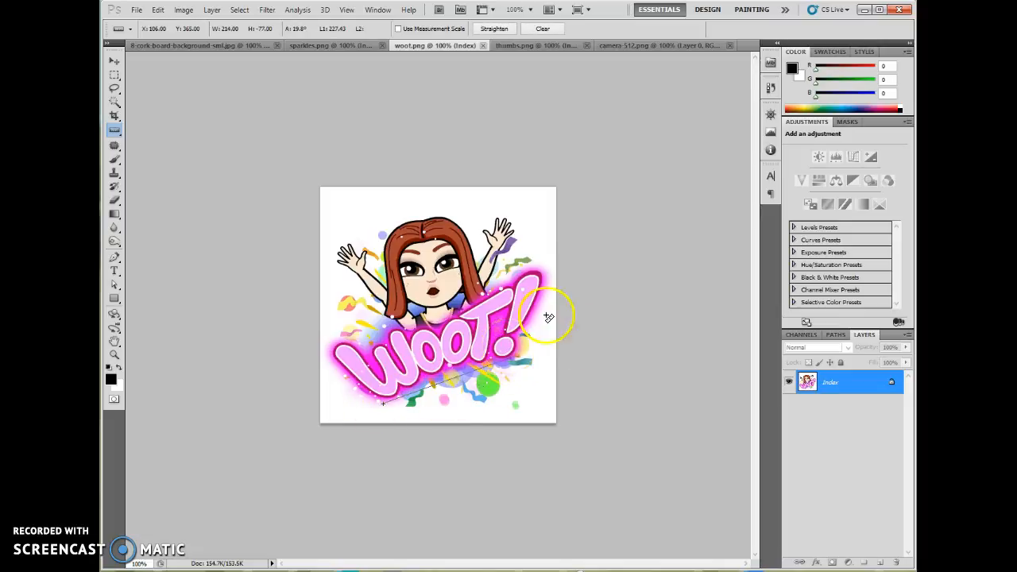
click(501, 32)
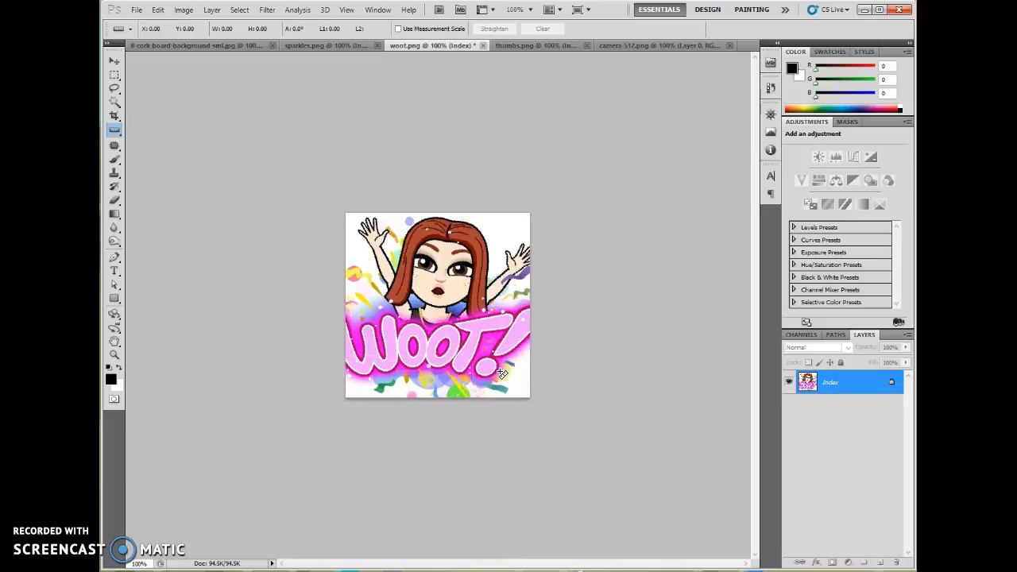
Expand the History panel for woot.png and compare its Rotate Canvas and Crop states, ending on Crop.
click(769, 116)
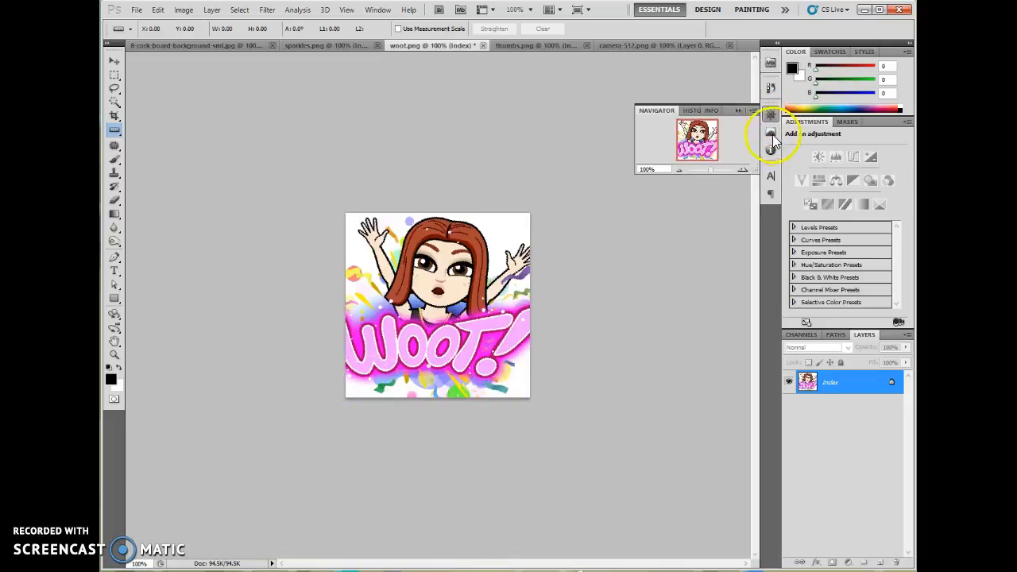
click(768, 89)
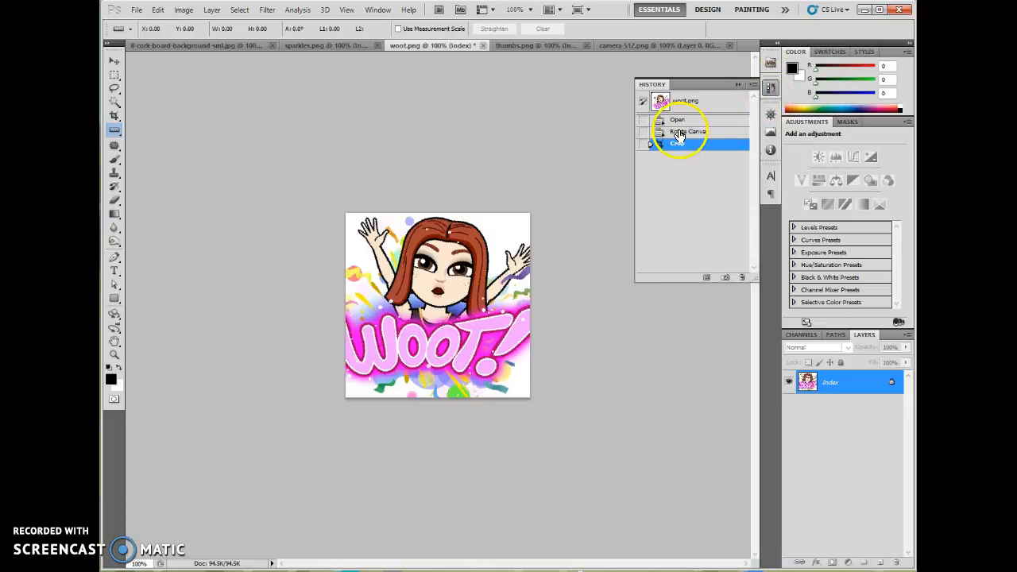
click(683, 133)
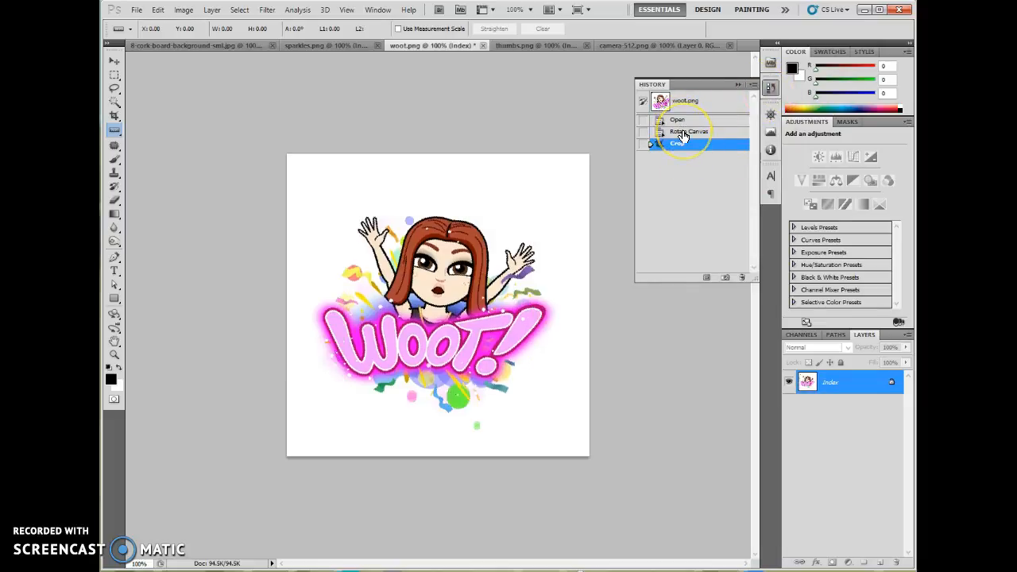
click(673, 146)
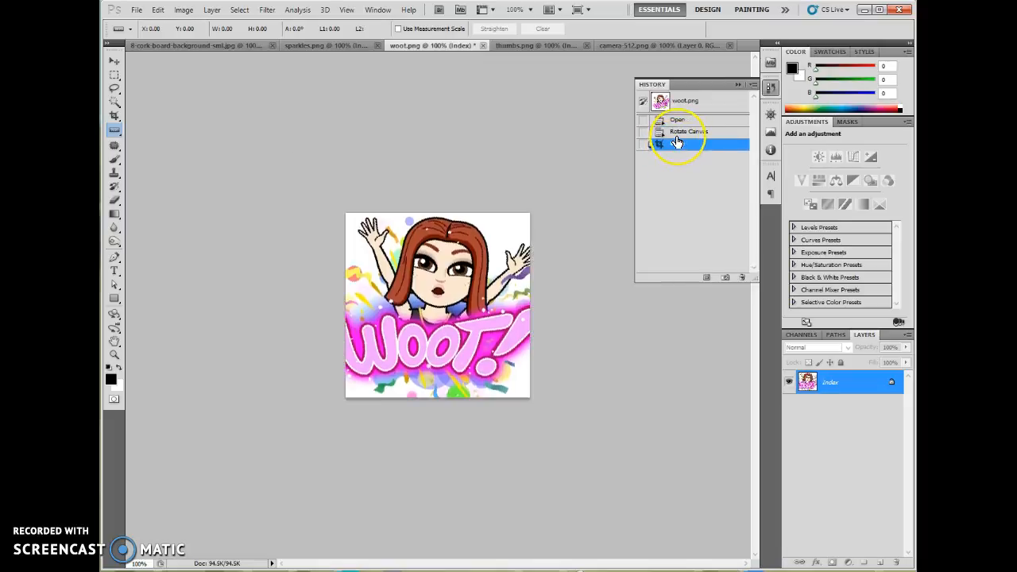
click(677, 139)
click(677, 146)
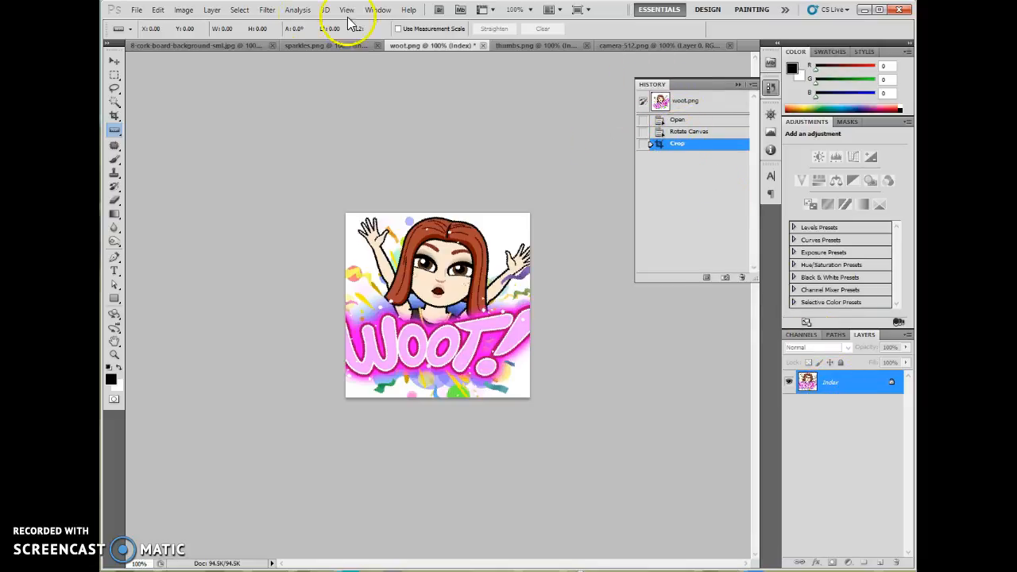
Convert the woot.png image from Indexed Color to RGB Color mode.
click(194, 16)
mouse_move(193, 26)
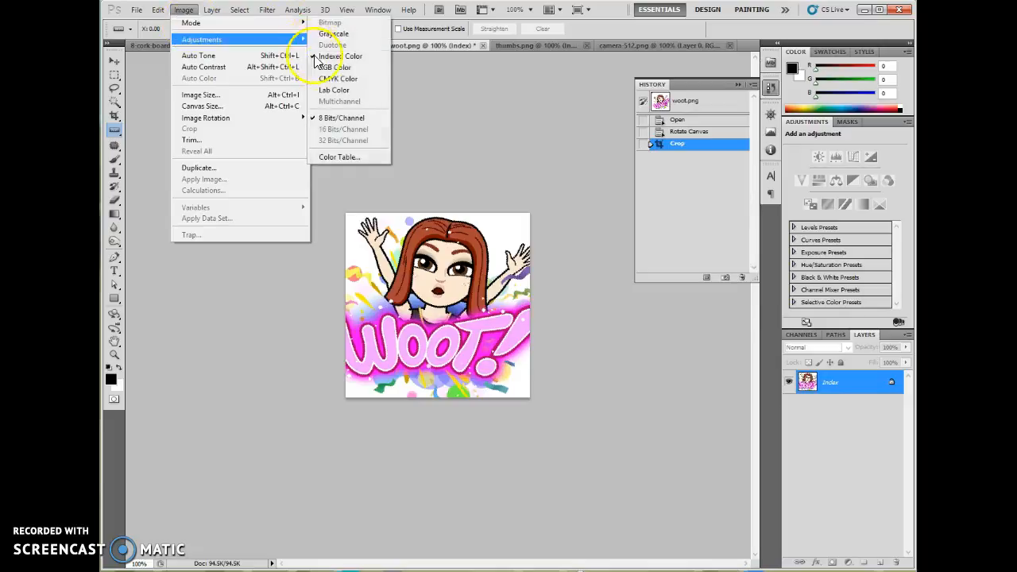
click(328, 66)
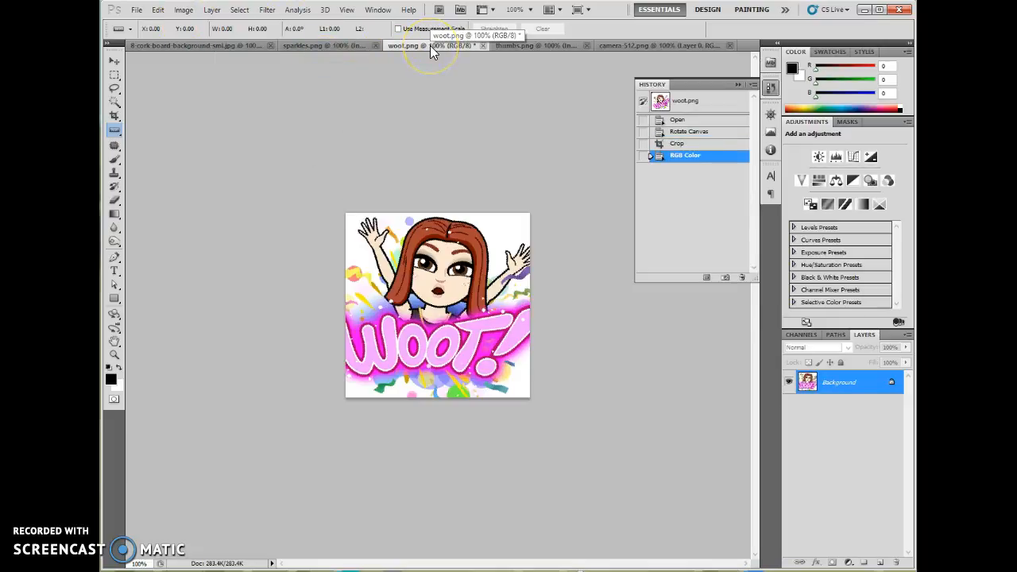
Float woot.png in its own window and place it over the displayed cork board document.
drag(358, 48, 405, 107)
click(193, 46)
drag(520, 110, 233, 73)
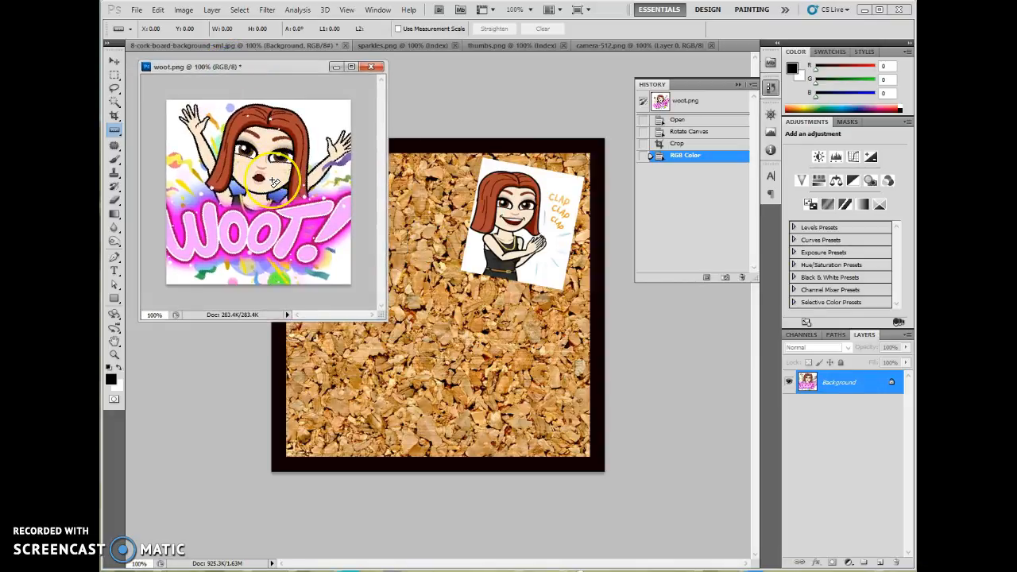
Copy the WOOT! picture onto the lower part of the cork board with the Move tool and close woot.png.
click(114, 60)
drag(287, 220, 427, 390)
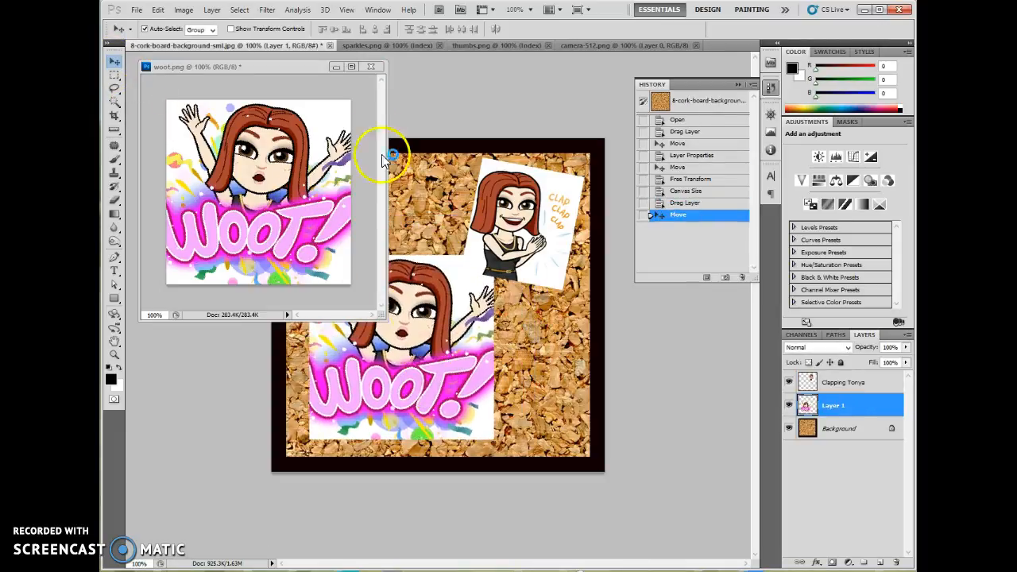
click(371, 67)
click(511, 221)
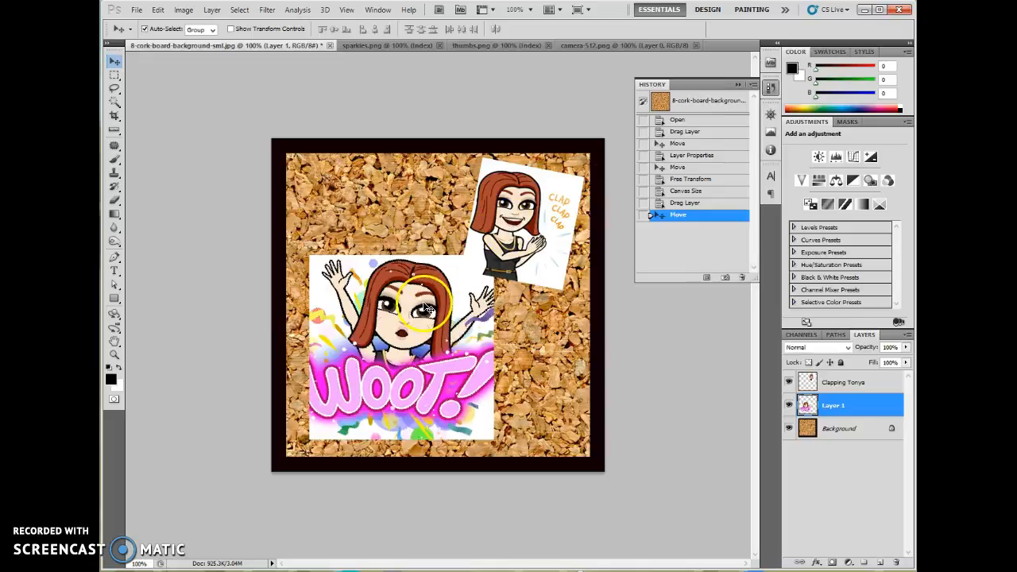
key(ctrl+t)
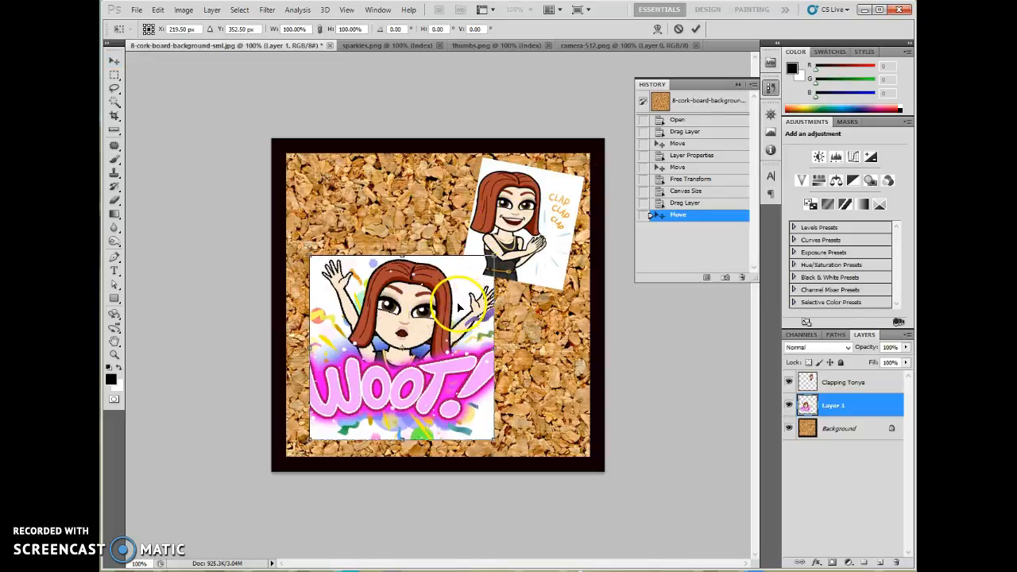
drag(460, 307, 453, 314)
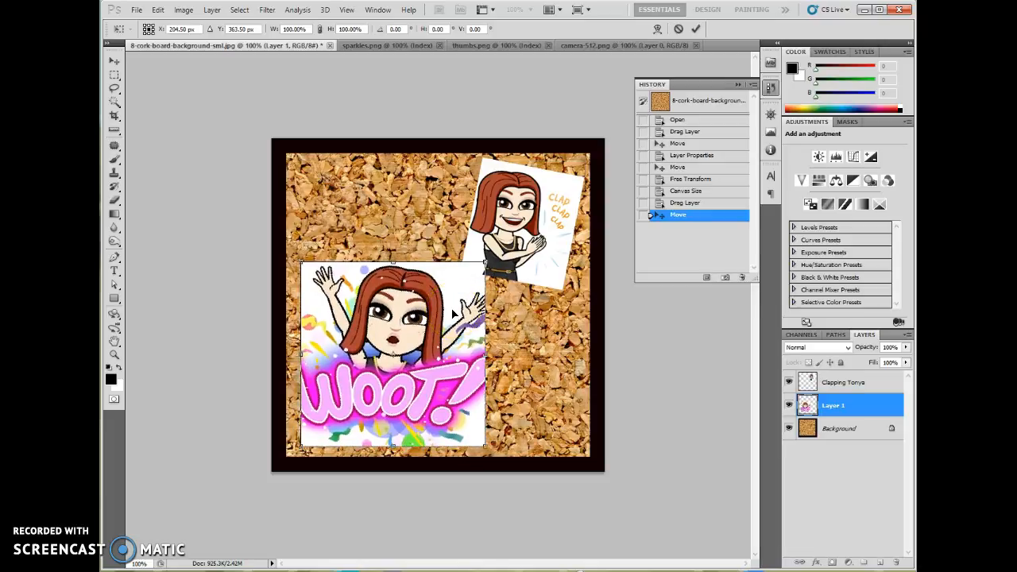
click(466, 290)
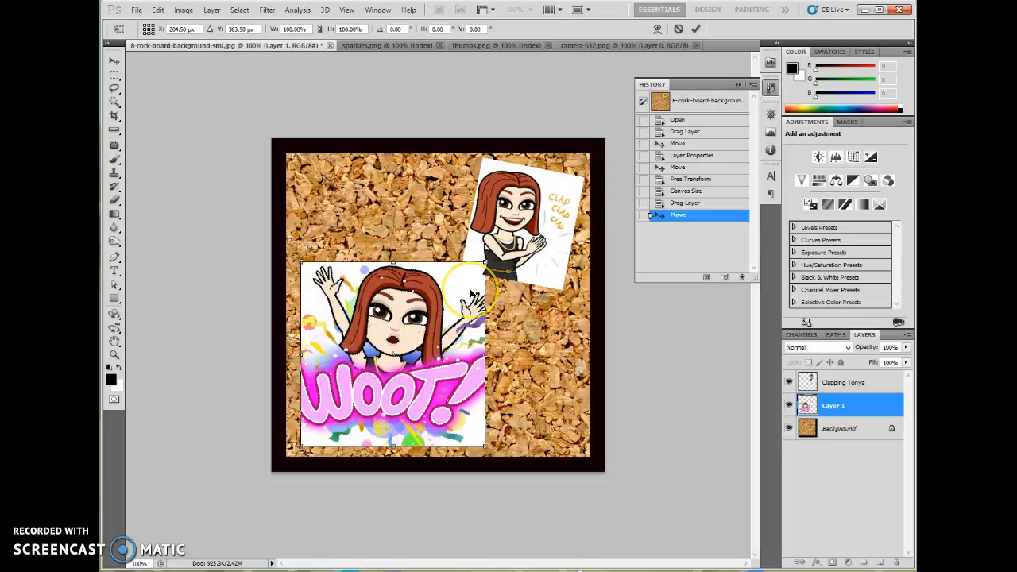
click(487, 261)
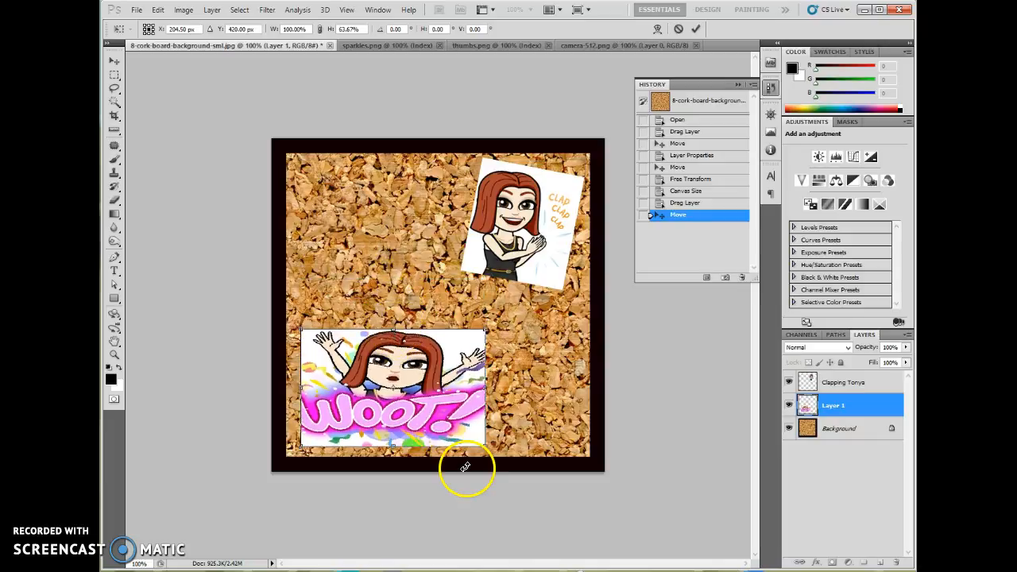
click(679, 28)
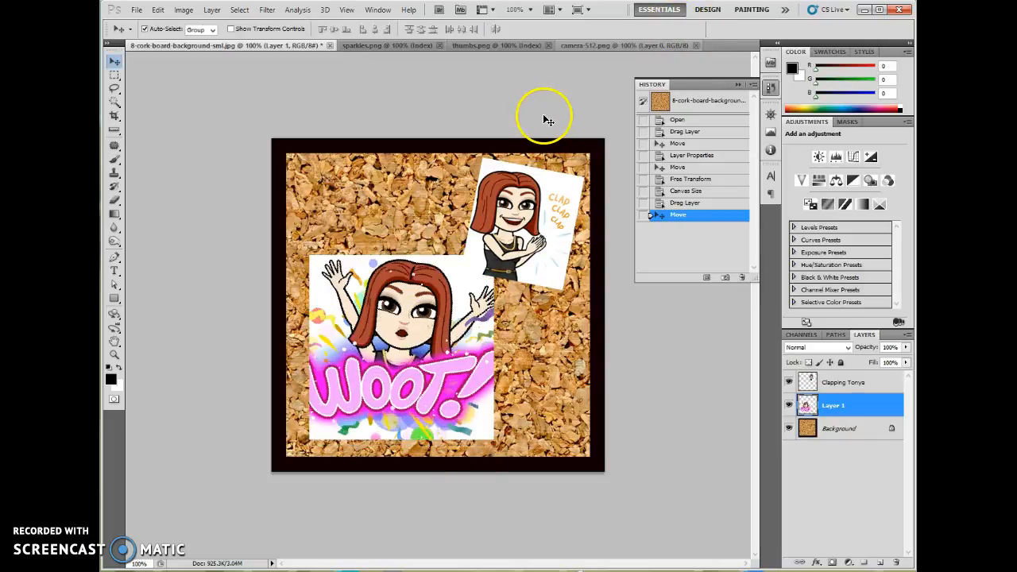
key(ctrl+t)
drag(494, 256, 570, 345)
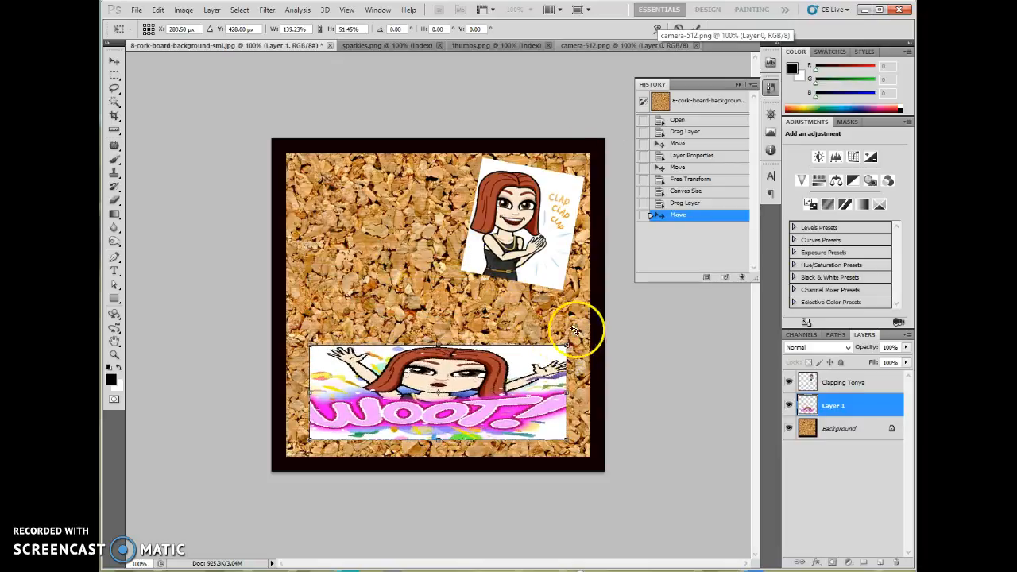
click(679, 28)
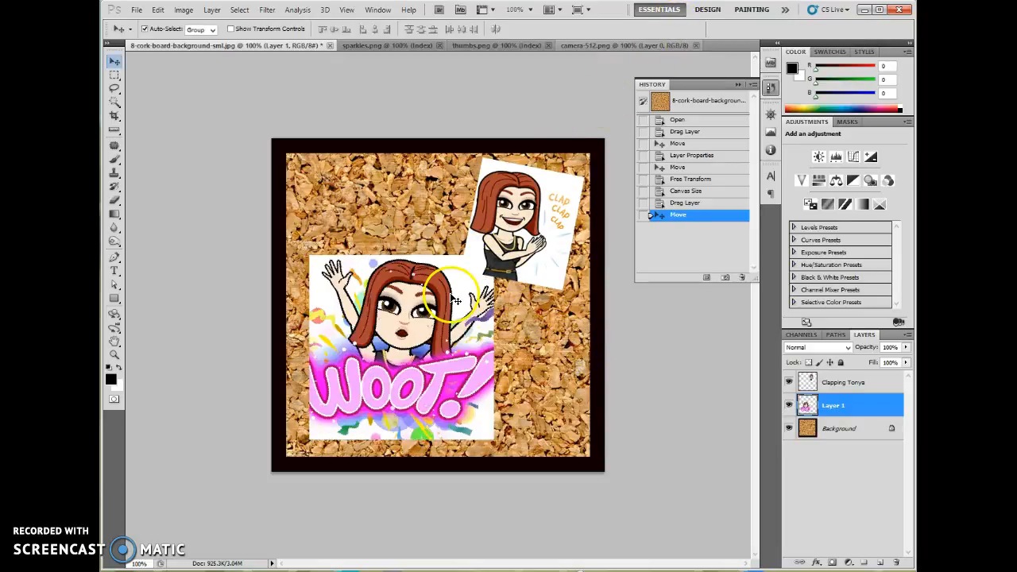
Scale the WOOT! picture proportionally to about 61% with Free Transform, keeping its lower-left corner in place.
key(ctrl+t)
drag(495, 257, 430, 330)
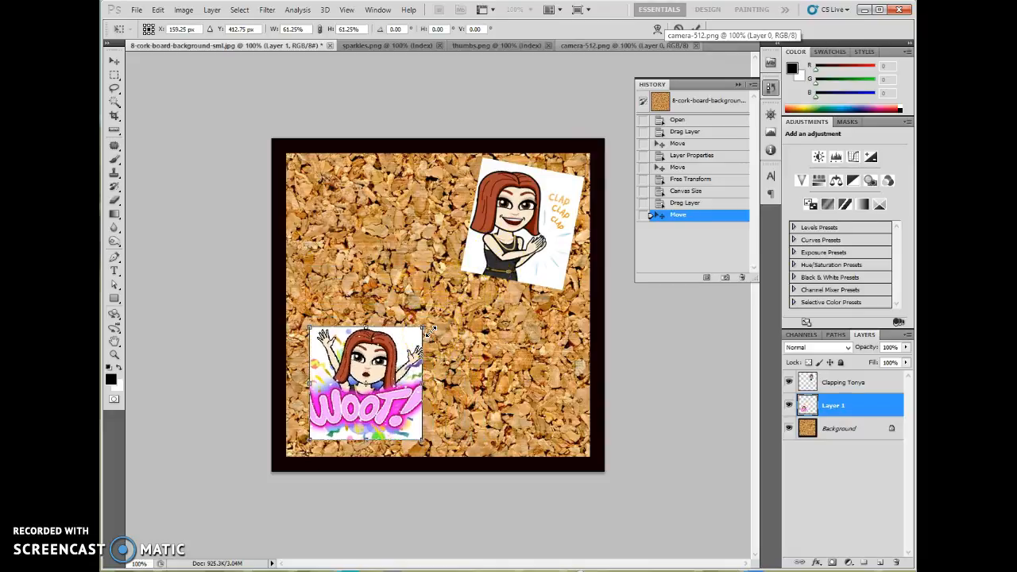
click(695, 29)
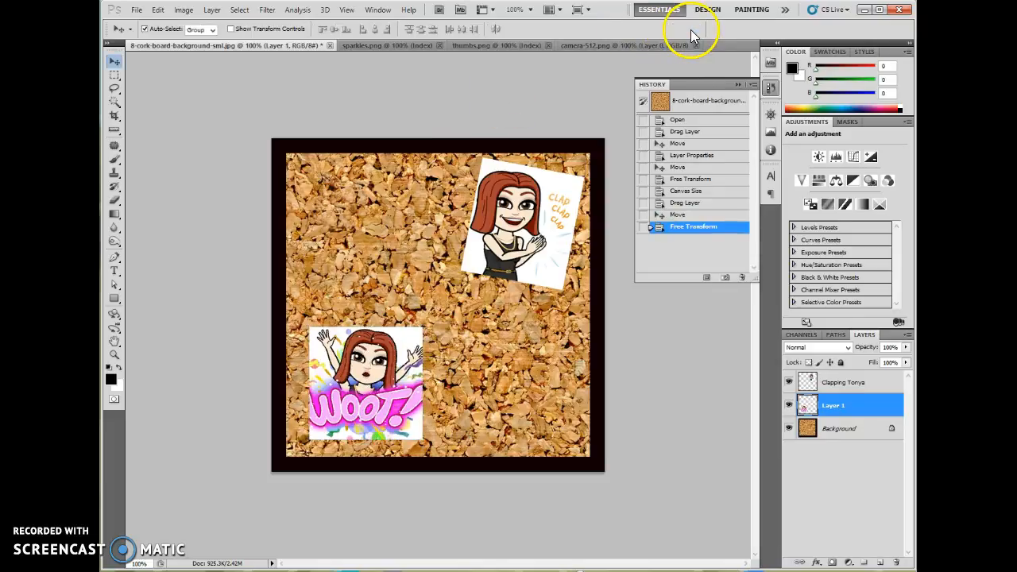
Rotate the WOOT! picture slightly counter-clockwise with Free Transform and rename its layer Woot.
key(ctrl+t)
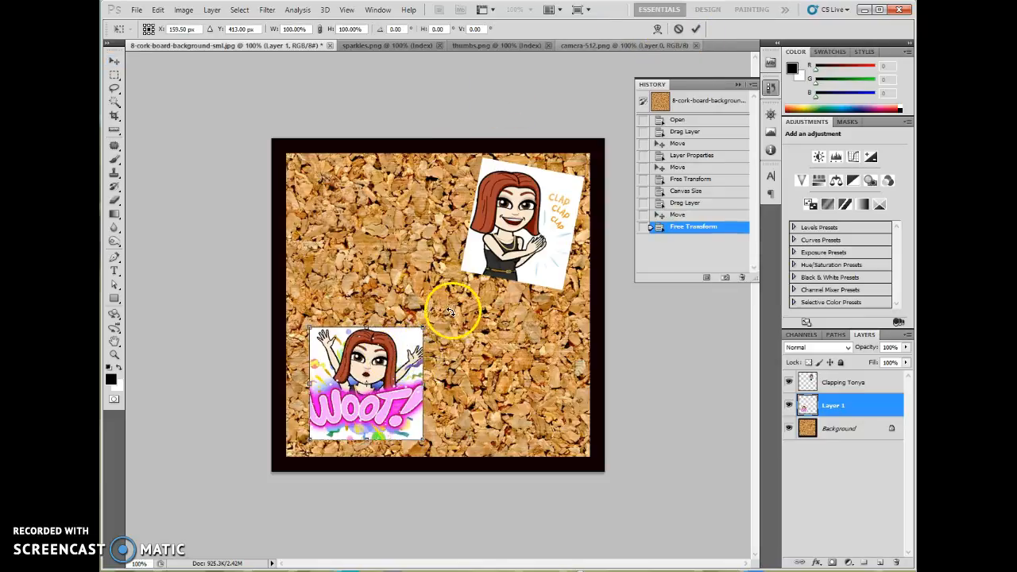
drag(451, 313, 421, 294)
click(695, 29)
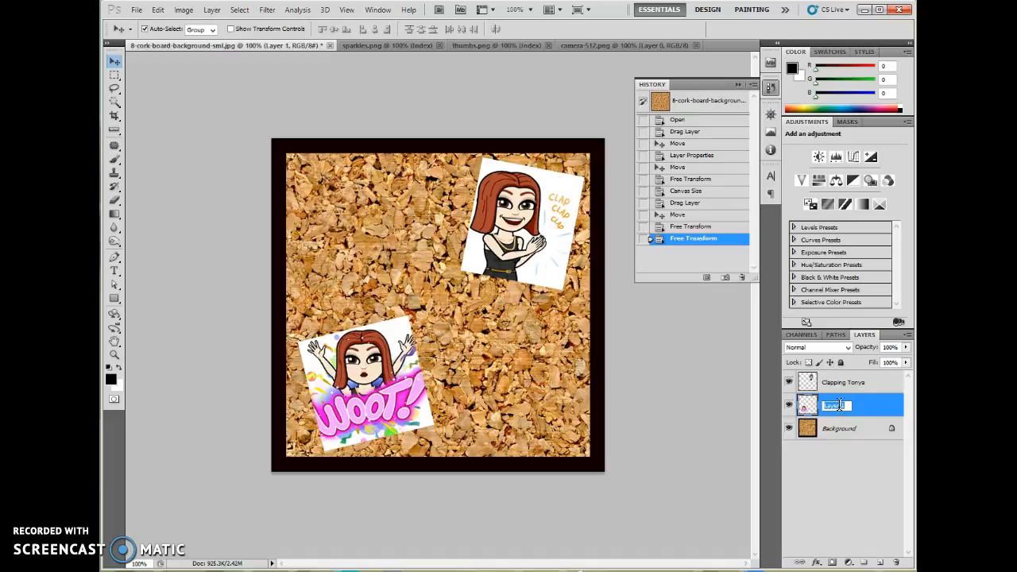
key(Return)
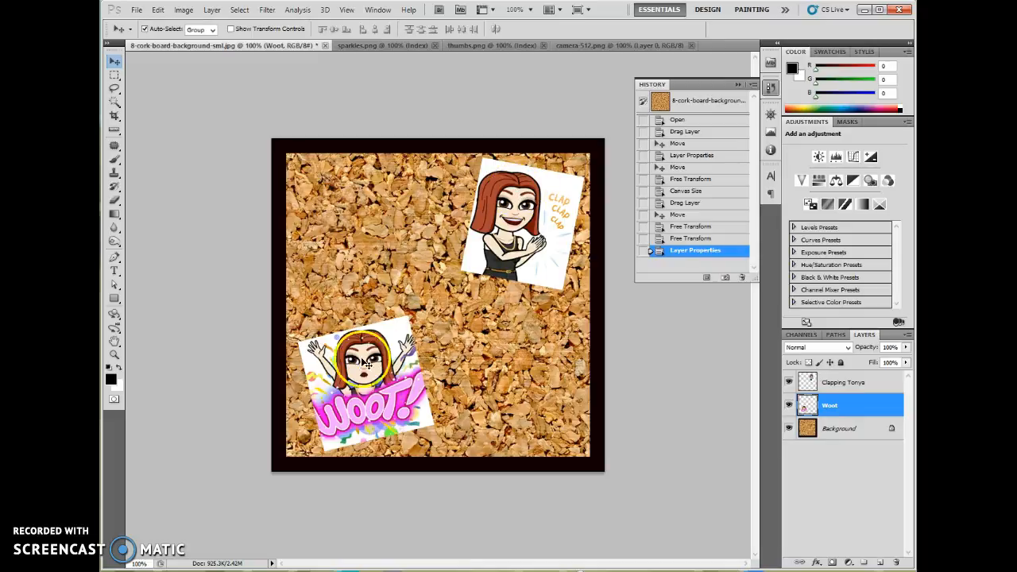
Add a black Stroke effect to the Woot layer, positioned Outside and about 9 px thick.
click(818, 564)
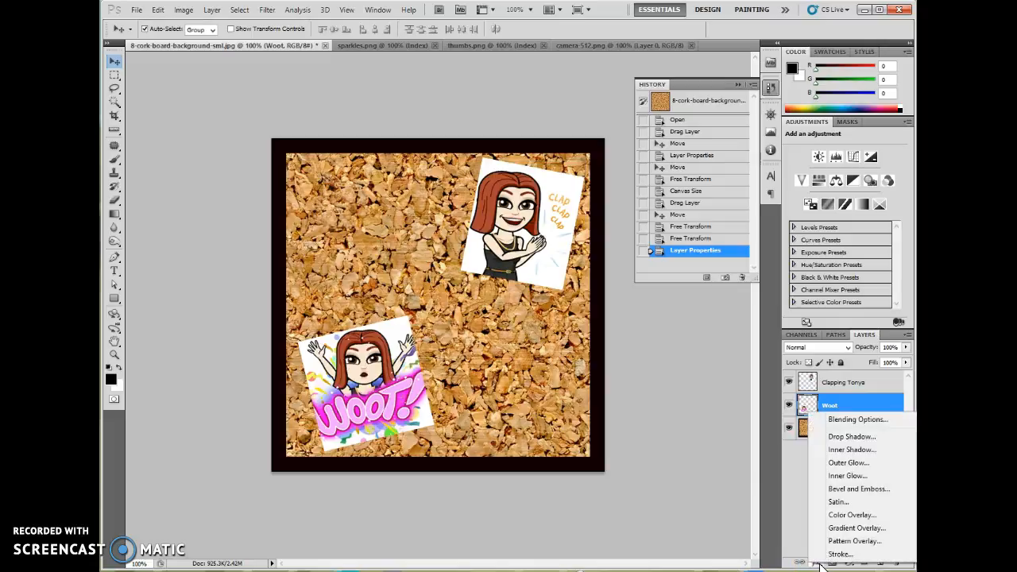
click(865, 555)
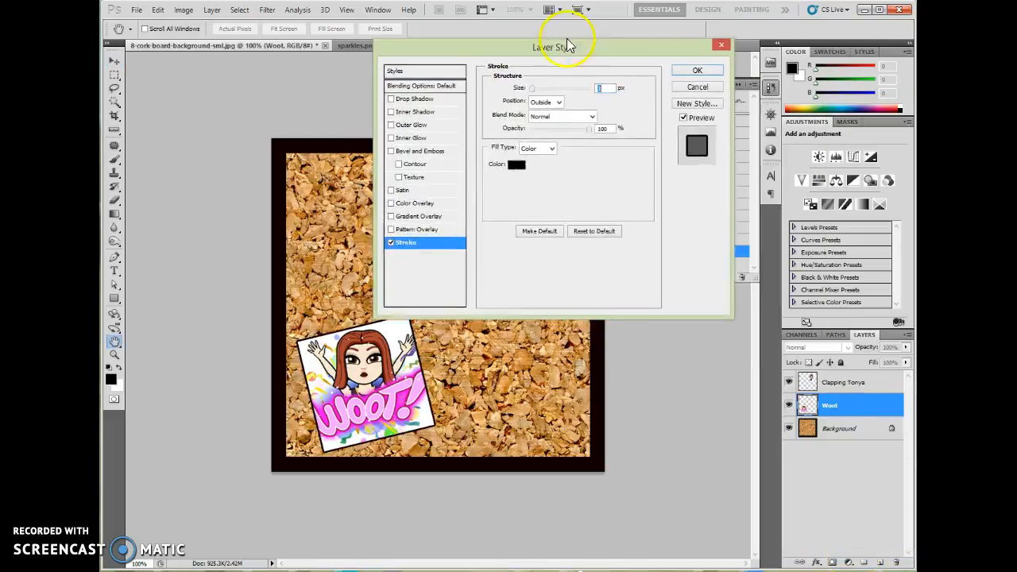
drag(566, 39, 632, 43)
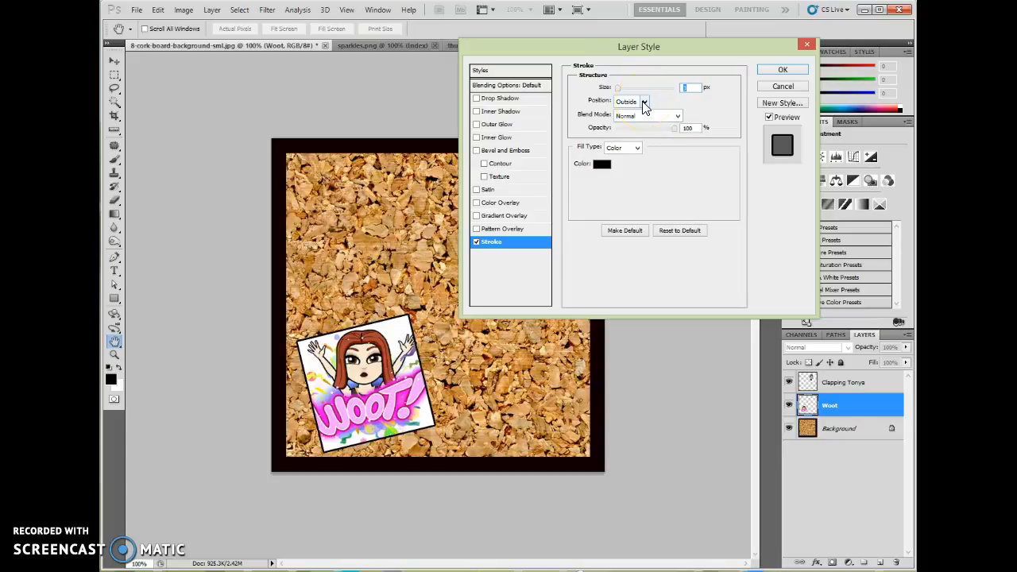
mouse_move(619, 91)
mouse_down()
mouse_move(630, 91)
mouse_move(625, 99)
mouse_up()
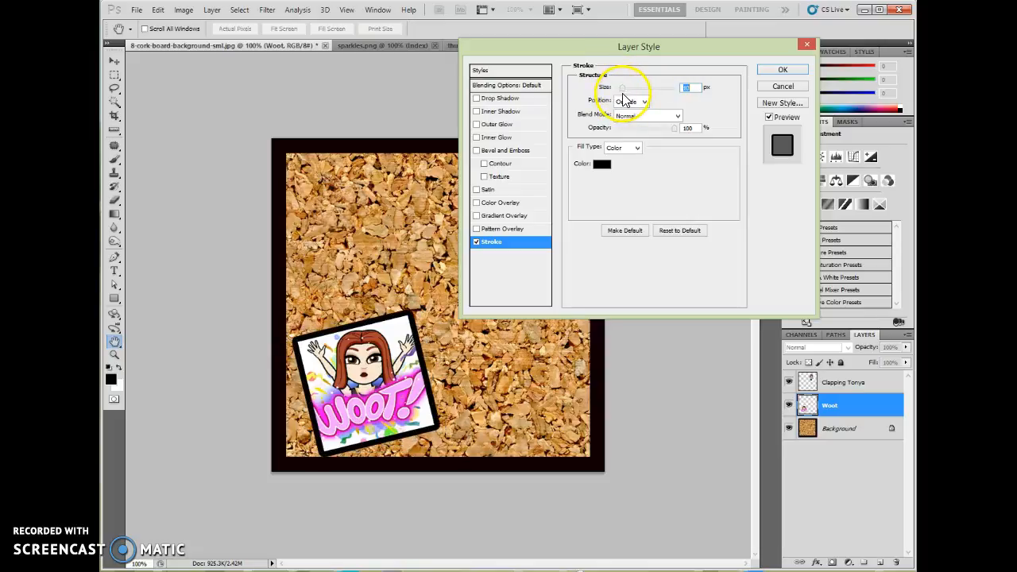
Change the Woot layer's stroke position to Inside and its size to 8 px.
click(636, 101)
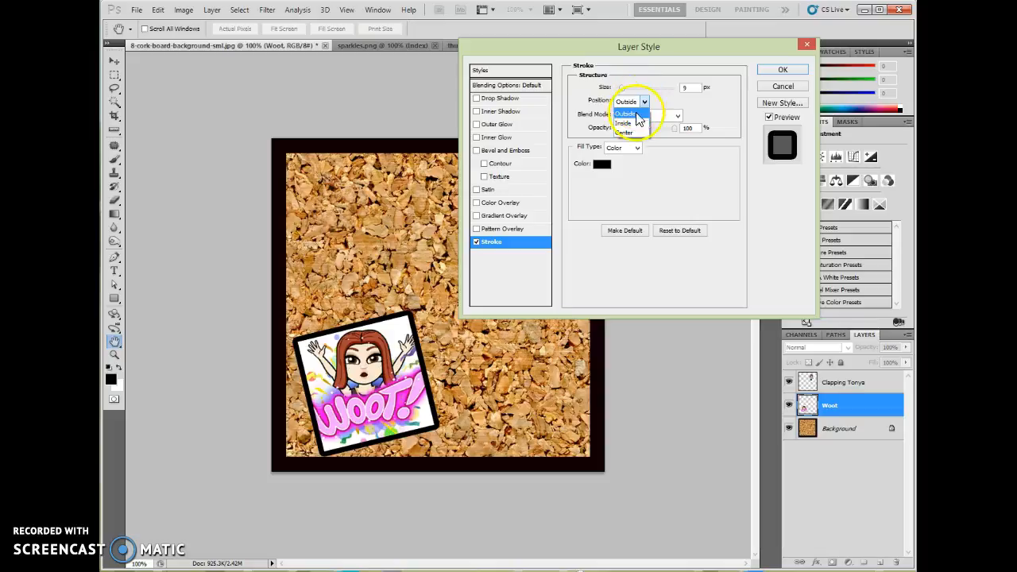
click(628, 116)
drag(624, 89, 620, 102)
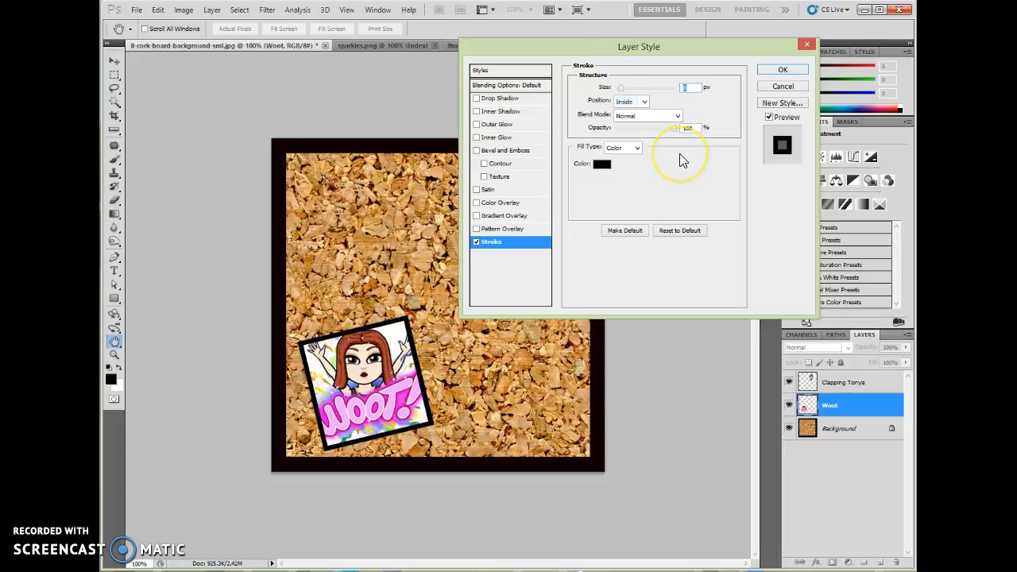
Try the Center position for the stroke with a different size, and switch the position back to Inside.
click(642, 101)
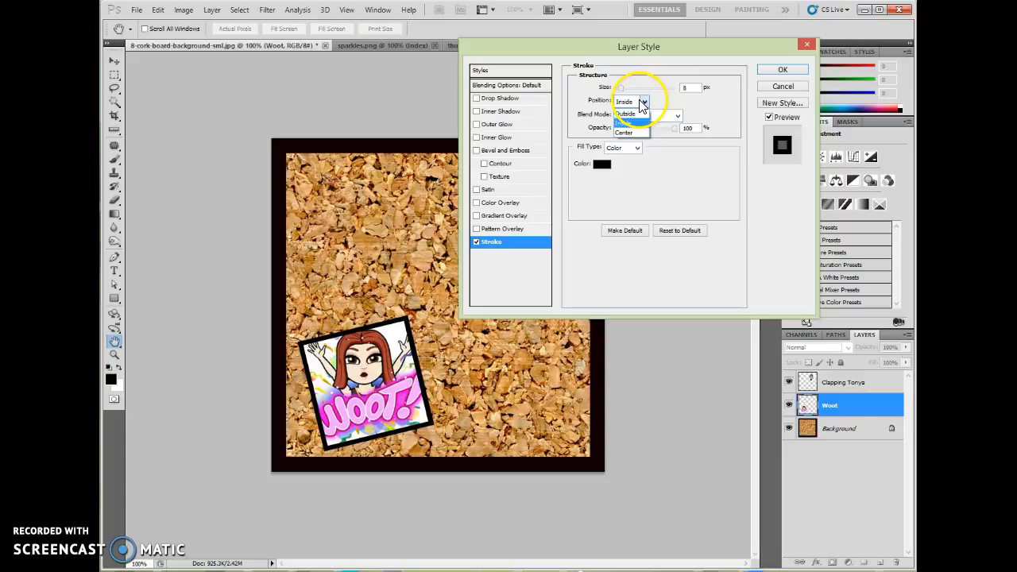
click(631, 133)
drag(627, 91, 625, 101)
click(626, 101)
click(629, 127)
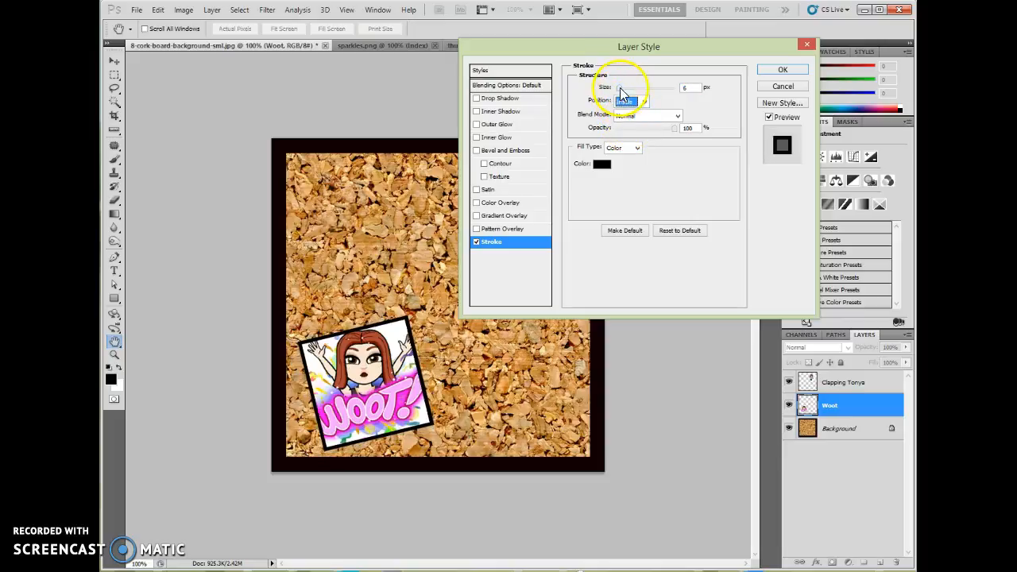
Thin the inside stroke to a narrow border and recolour it with a dark magenta sampled from the WOOT! lettering.
drag(639, 87, 620, 91)
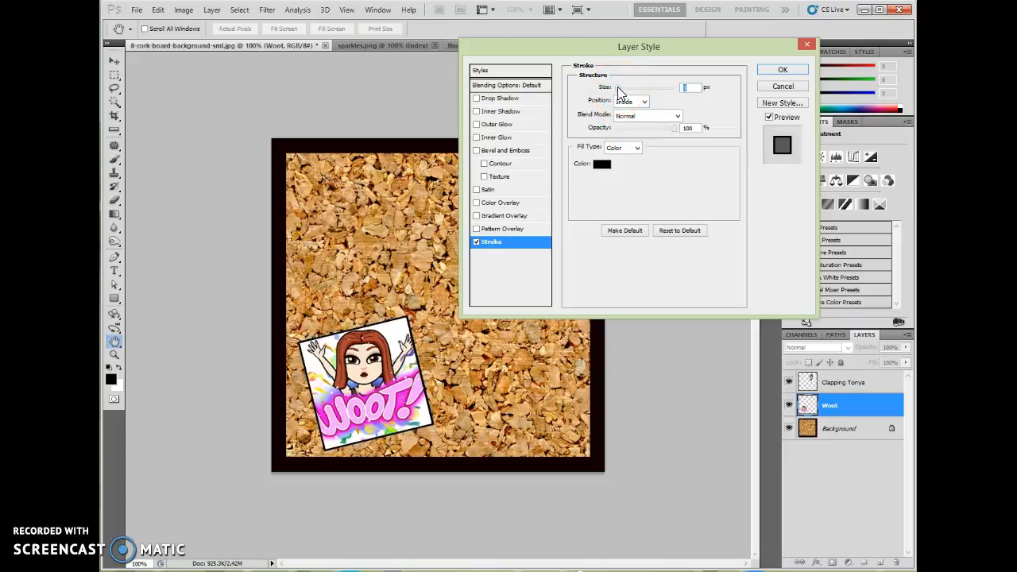
click(602, 165)
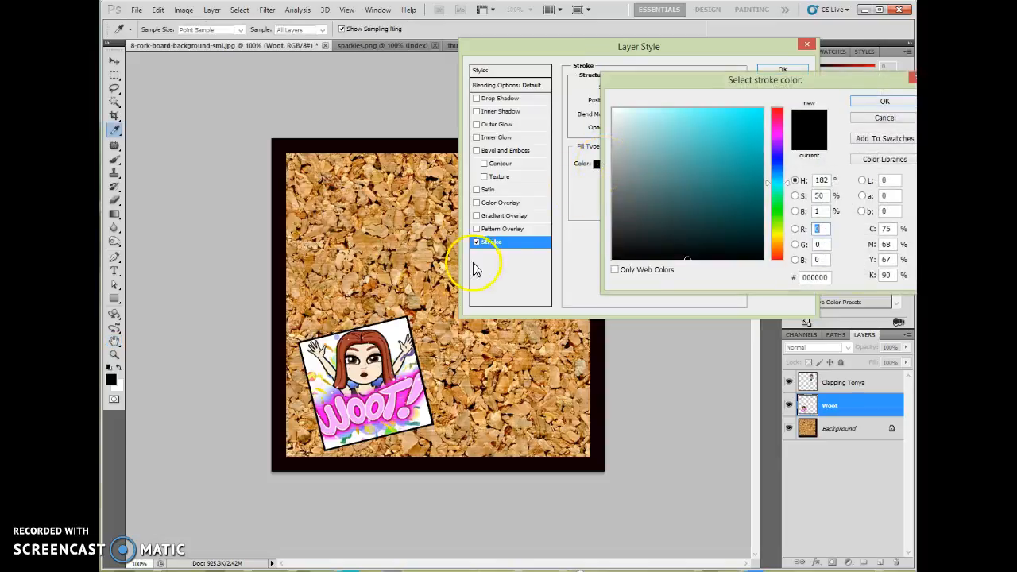
click(405, 403)
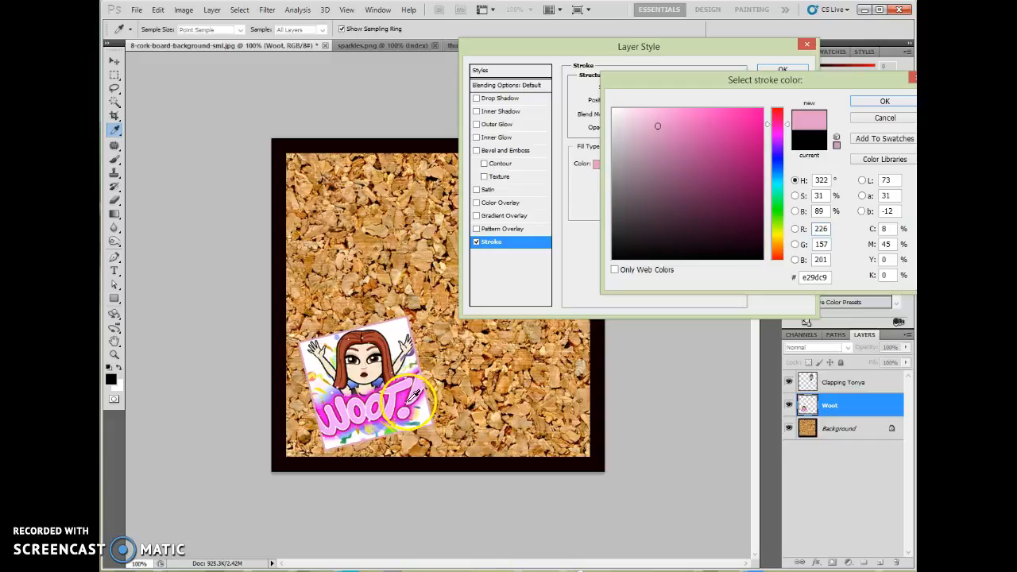
click(395, 398)
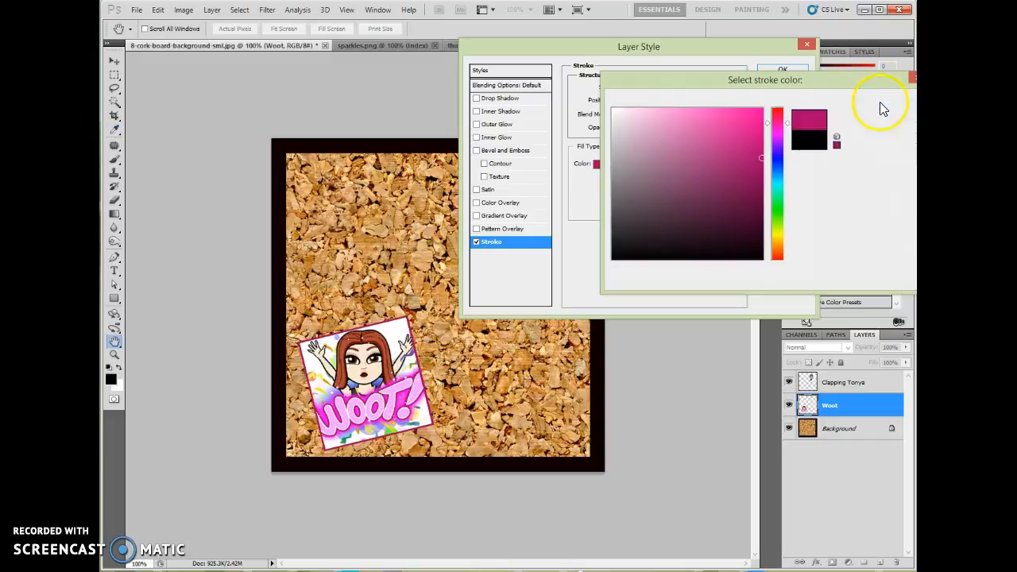
click(882, 101)
drag(657, 48, 631, 49)
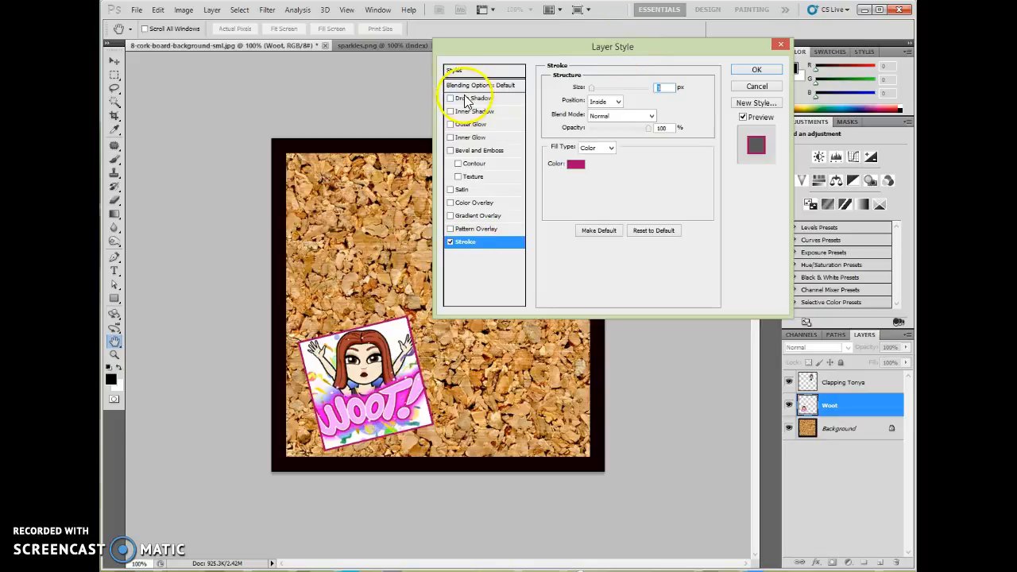
Add a drop shadow to the Woot layer with an angle of about 56°, distance 7 px, spread 13% and a larger, softer size.
click(514, 101)
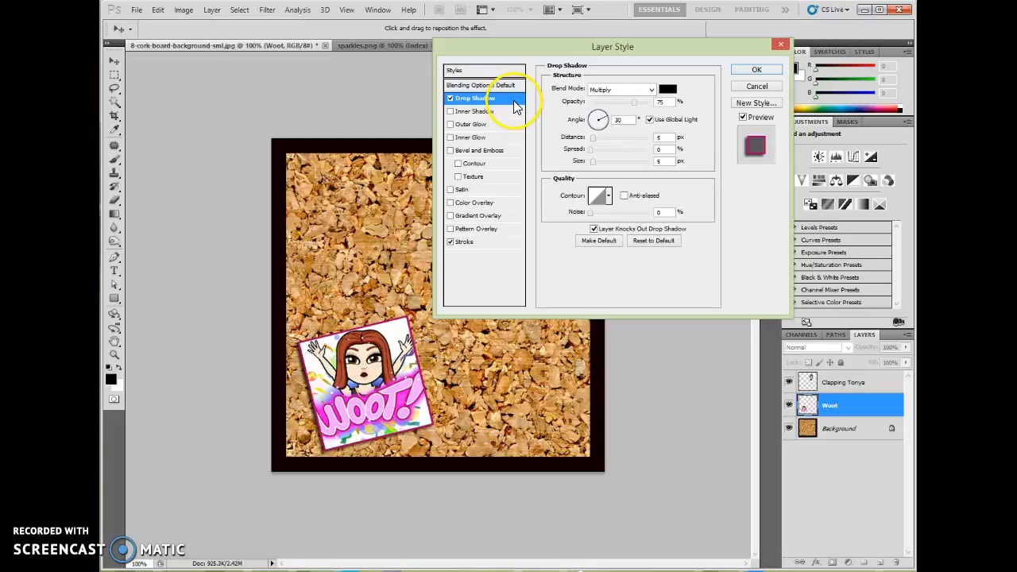
mouse_move(355, 409)
mouse_down()
mouse_move(448, 402)
mouse_move(346, 406)
mouse_move(368, 395)
mouse_up()
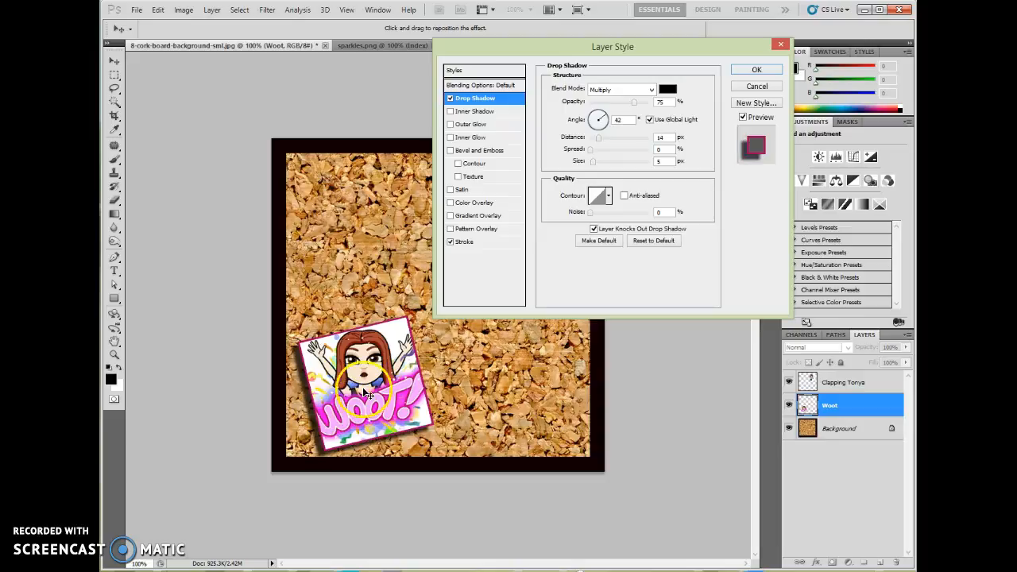
mouse_move(602, 145)
mouse_down()
mouse_move(617, 145)
mouse_move(594, 154)
mouse_move(680, 154)
mouse_move(598, 154)
mouse_move(592, 164)
mouse_move(601, 164)
mouse_up()
drag(389, 411, 381, 403)
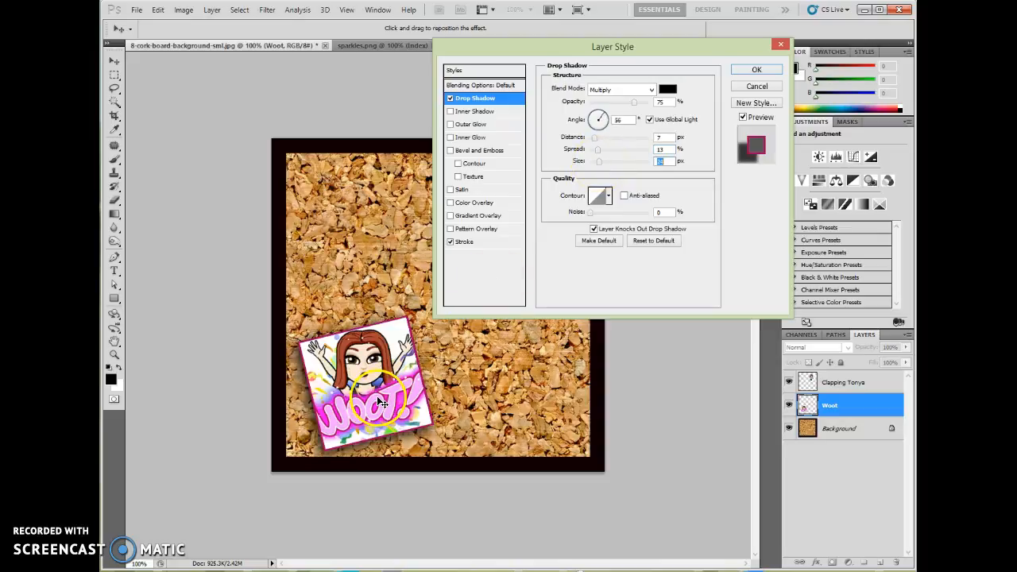
click(758, 69)
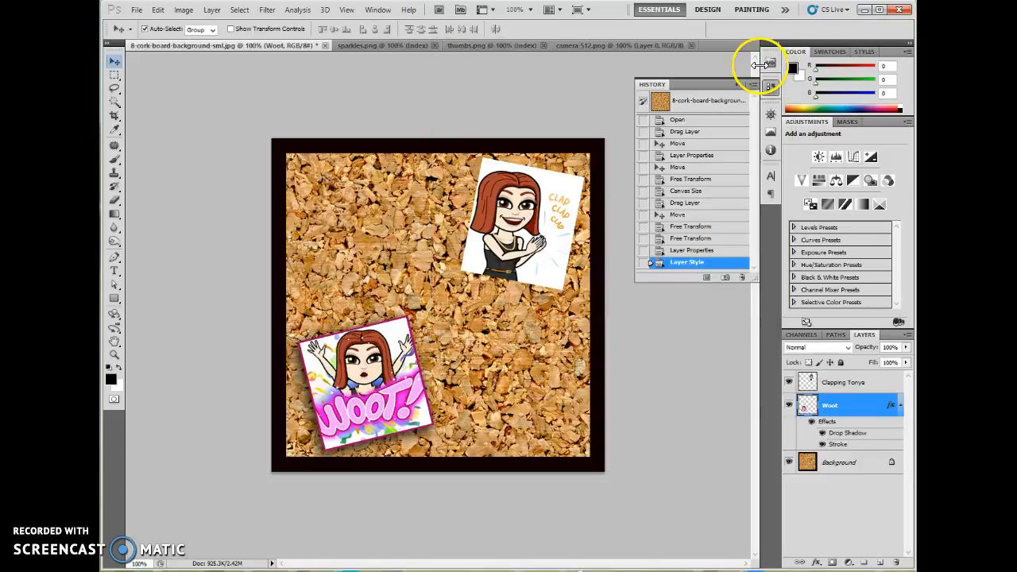
Add a drop shadow to the clapping picture's layer with a size of about 24 px and a spread of about 45%.
click(857, 382)
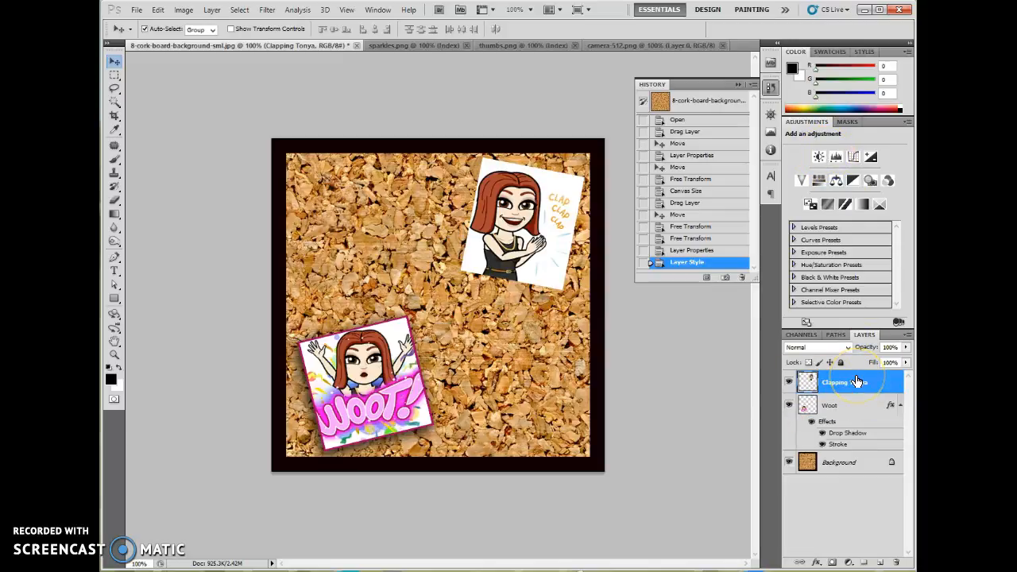
click(818, 564)
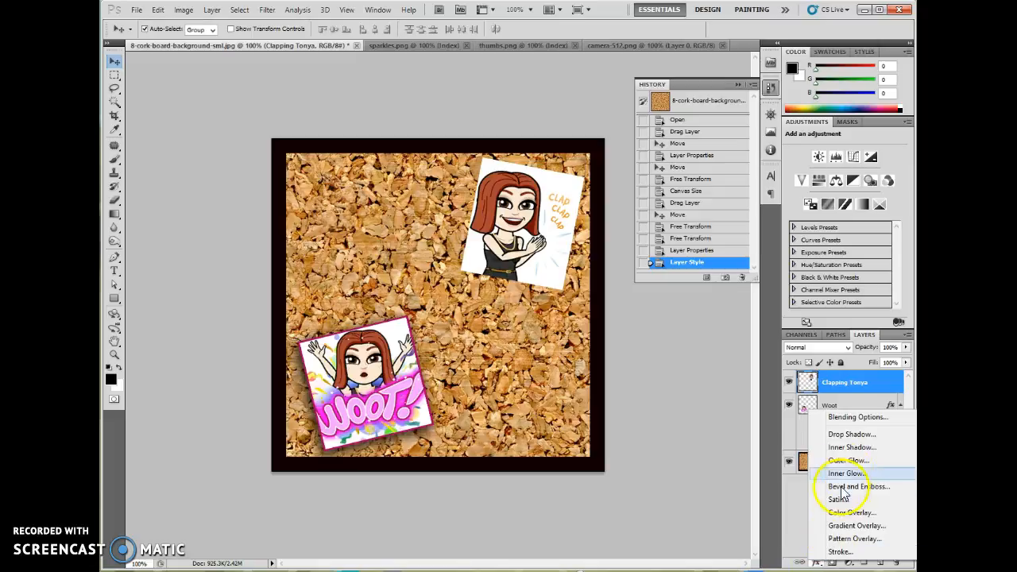
click(849, 435)
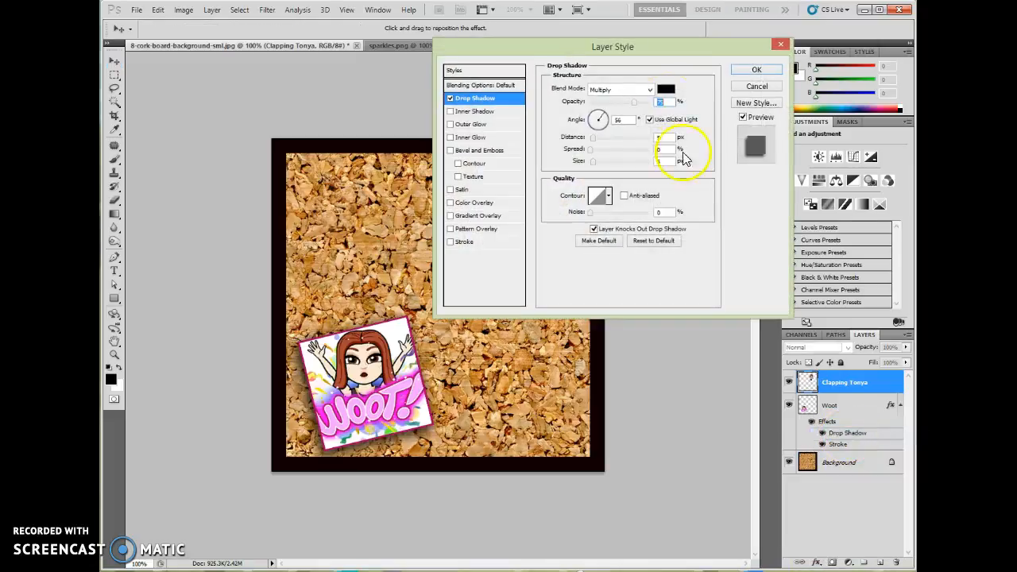
drag(676, 45, 681, 272)
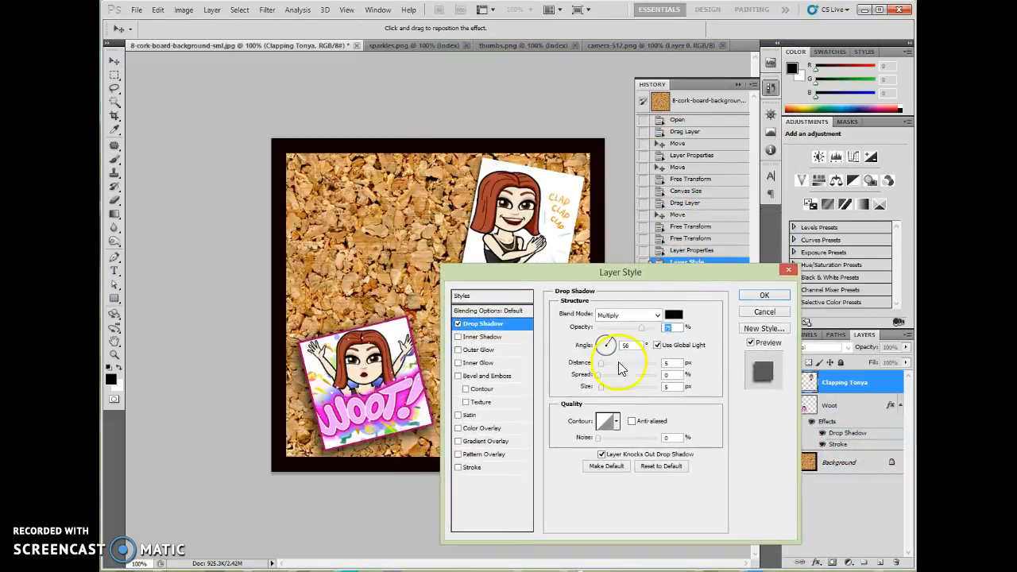
drag(601, 387, 624, 376)
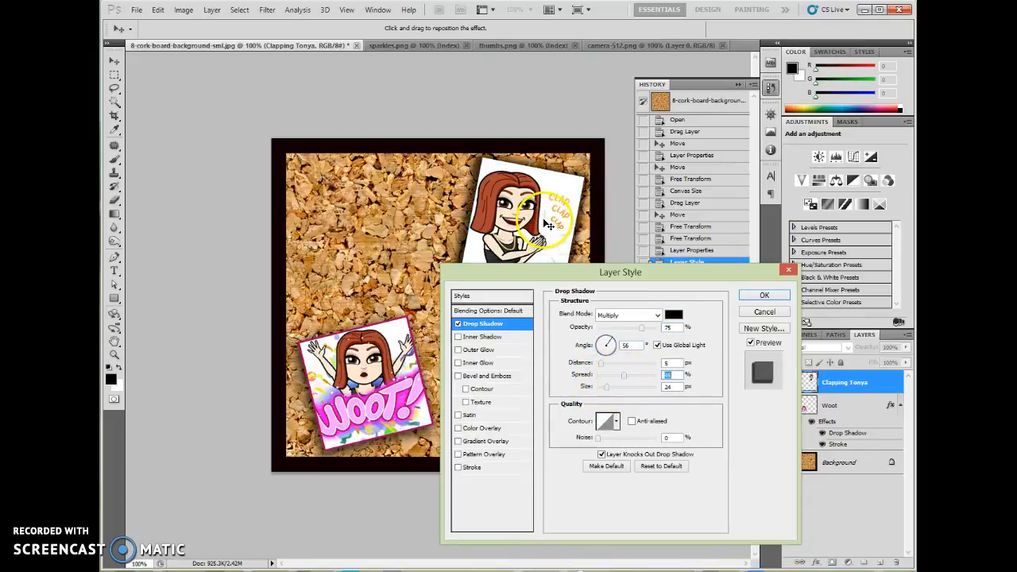
Reposition the clapping picture's shadow on the canvas under global light, to an angle of 90° and a distance of about 6 px.
mouse_move(542, 218)
mouse_down()
mouse_move(516, 227)
mouse_move(563, 222)
mouse_move(543, 214)
mouse_move(531, 224)
mouse_move(559, 222)
mouse_move(548, 226)
mouse_up()
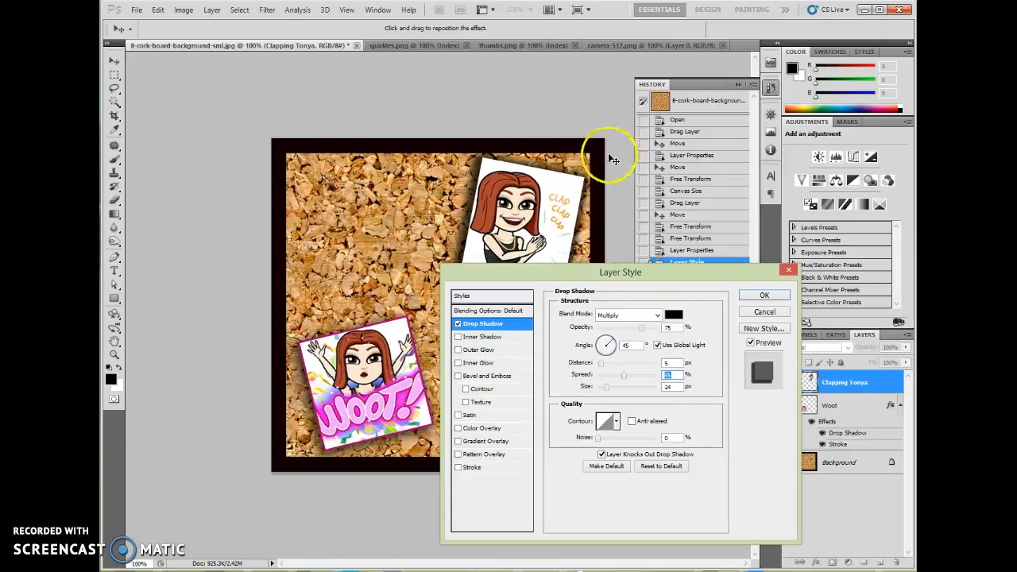
mouse_move(540, 230)
mouse_down()
mouse_move(541, 209)
mouse_move(478, 199)
mouse_move(543, 204)
mouse_move(538, 213)
mouse_up()
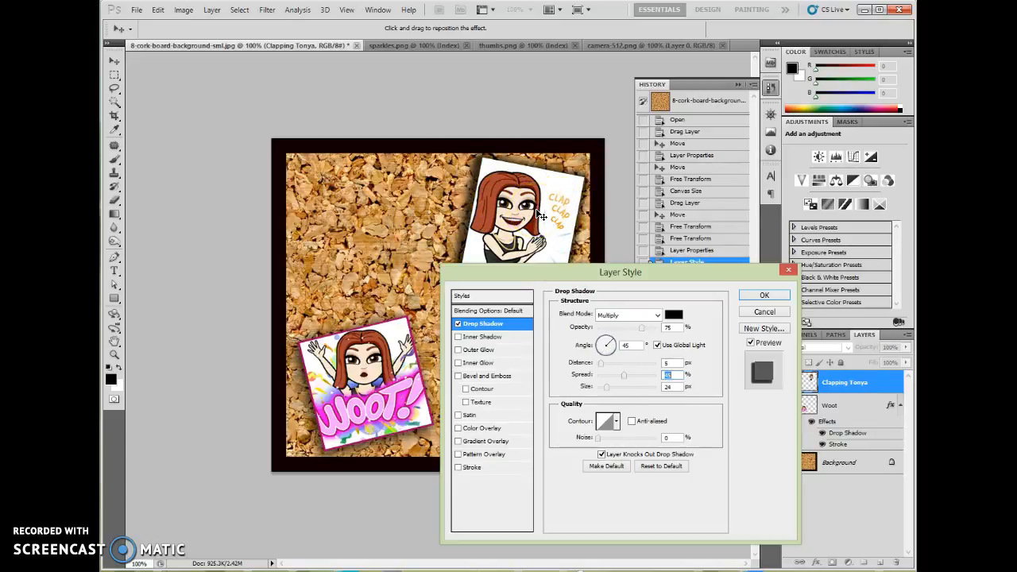
click(523, 233)
mouse_move(523, 233)
mouse_down()
mouse_move(521, 215)
mouse_move(514, 227)
mouse_move(533, 225)
mouse_up()
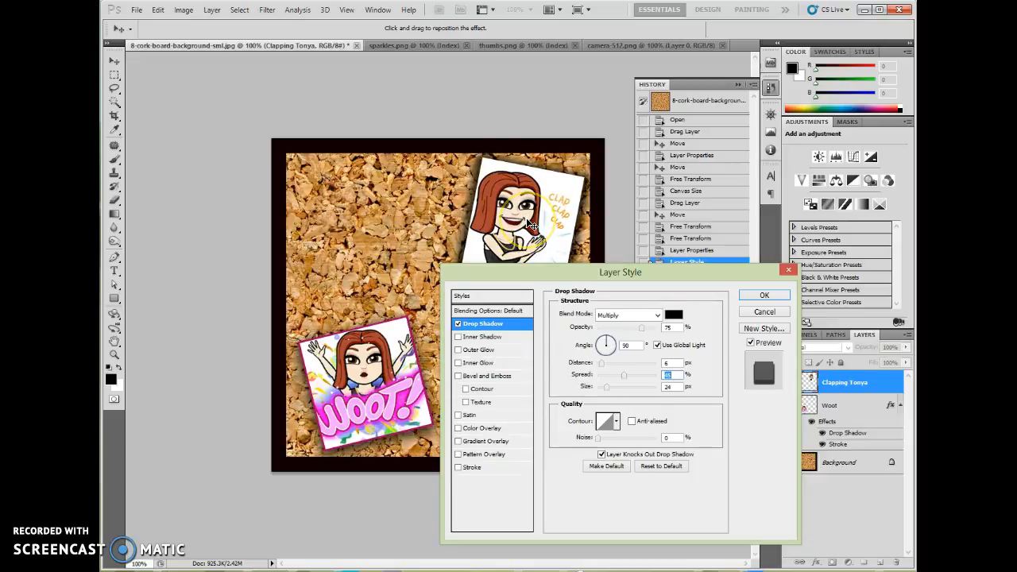
Turn off Use Global Light for the clapping picture's shadow, shift it to about 82° and 8 px distance, and apply the style.
click(657, 345)
drag(555, 229, 486, 221)
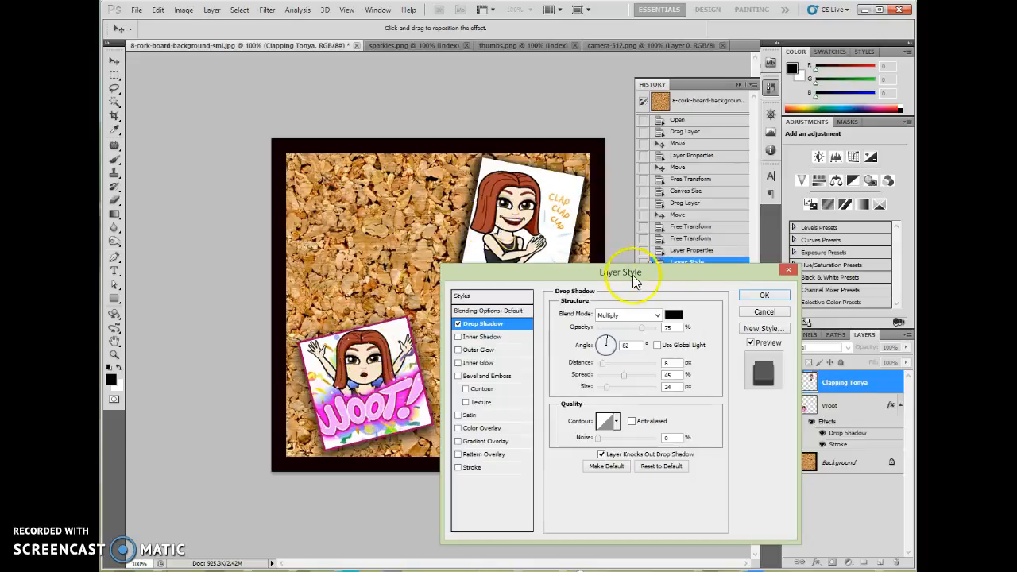
click(765, 296)
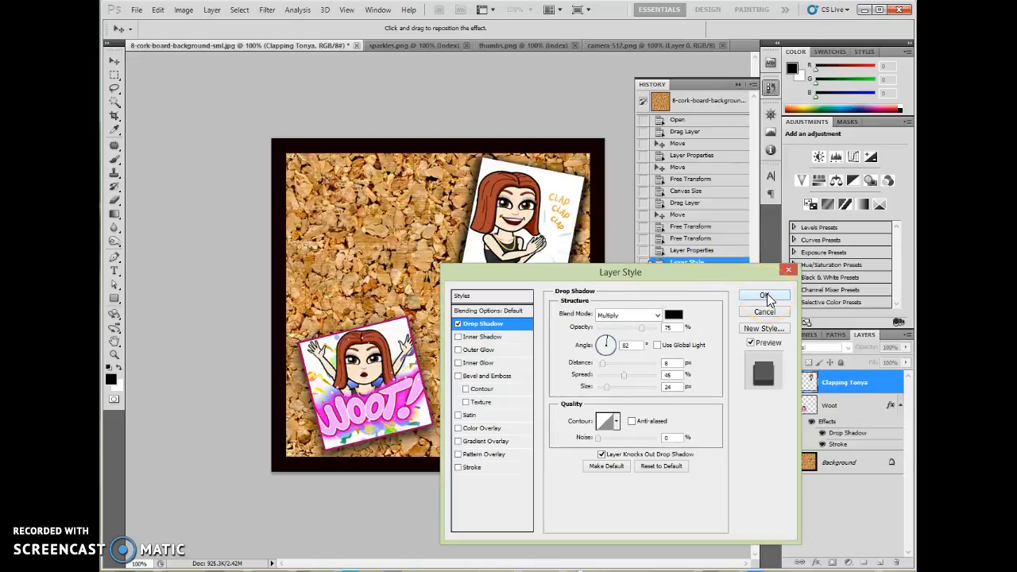